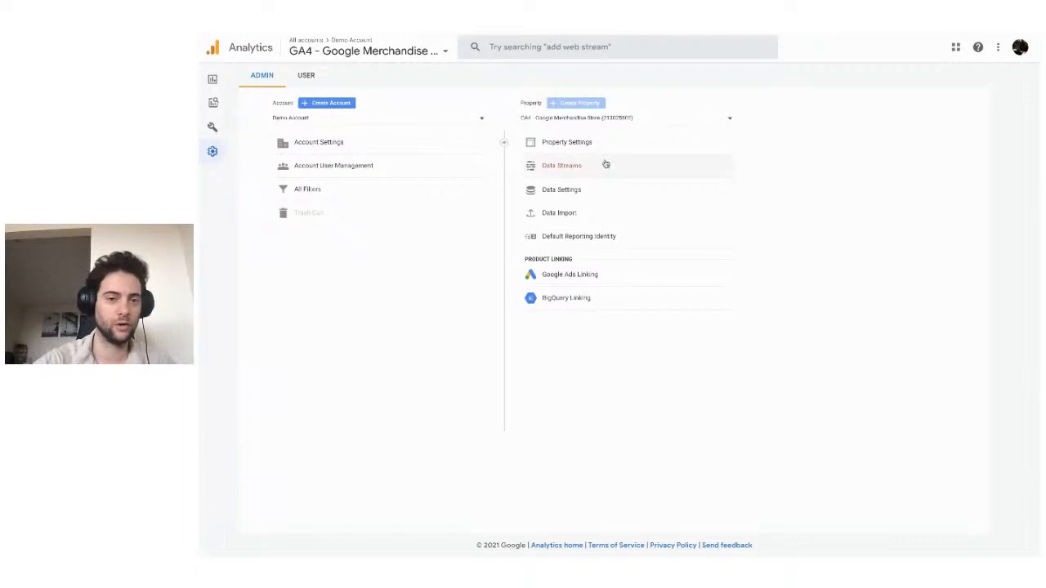
Review the Google Merchandise Store property's data streams by platform (iOS, Android, Web, All) and open the North America & Canada Website stream.
click(600, 165)
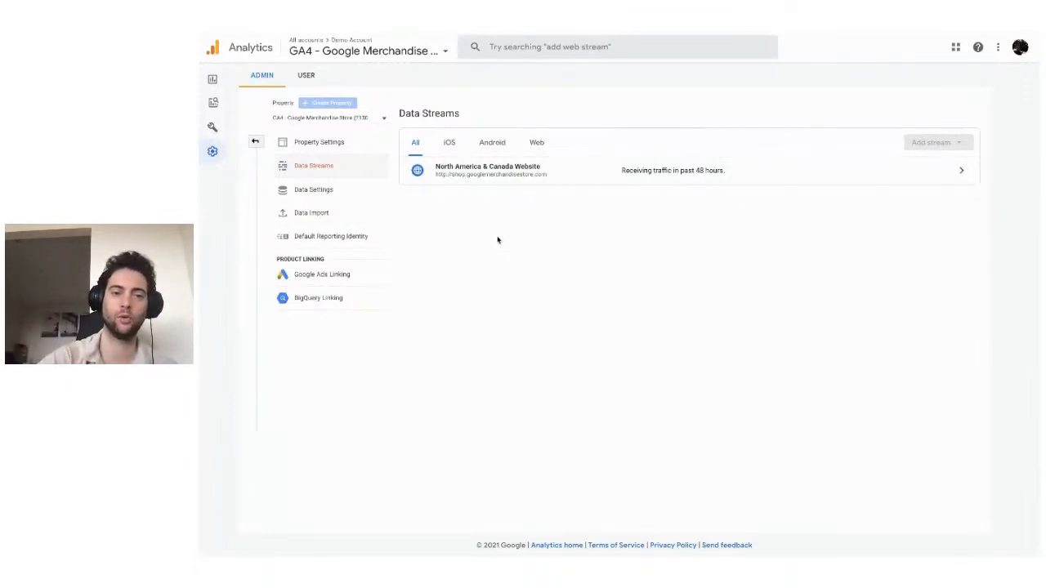
click(454, 147)
click(493, 149)
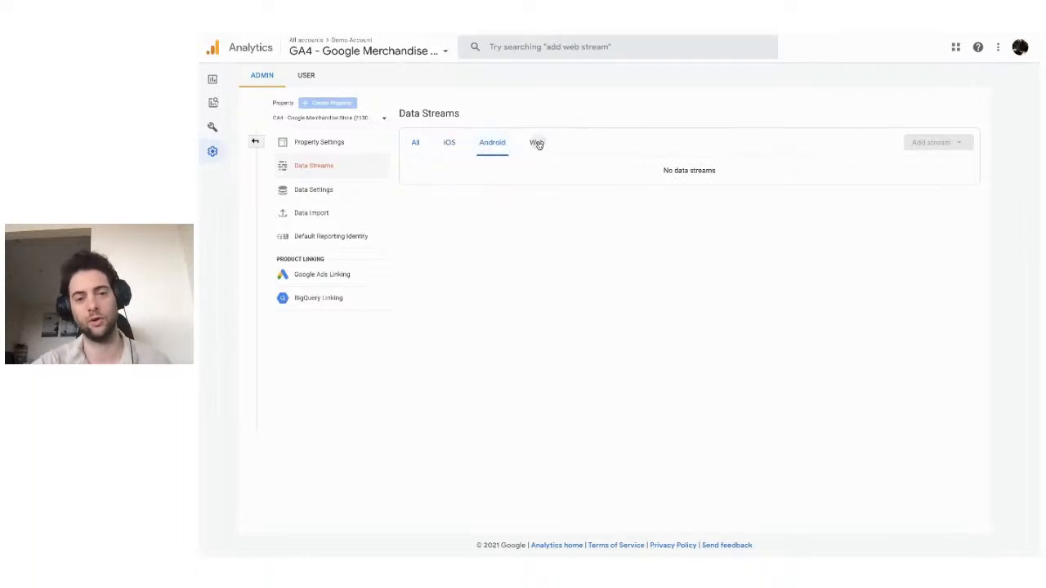
click(537, 144)
click(417, 146)
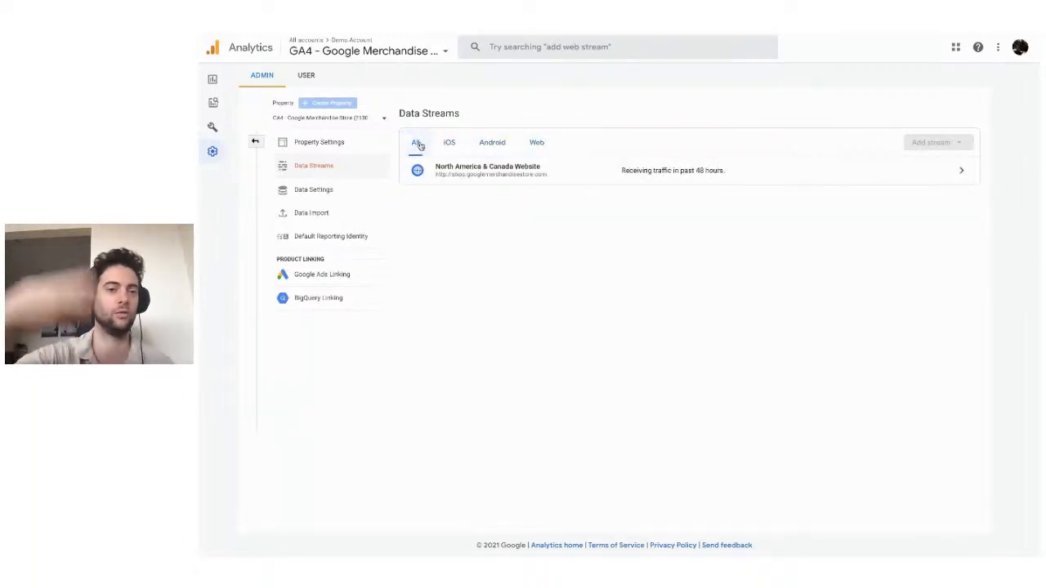
click(486, 171)
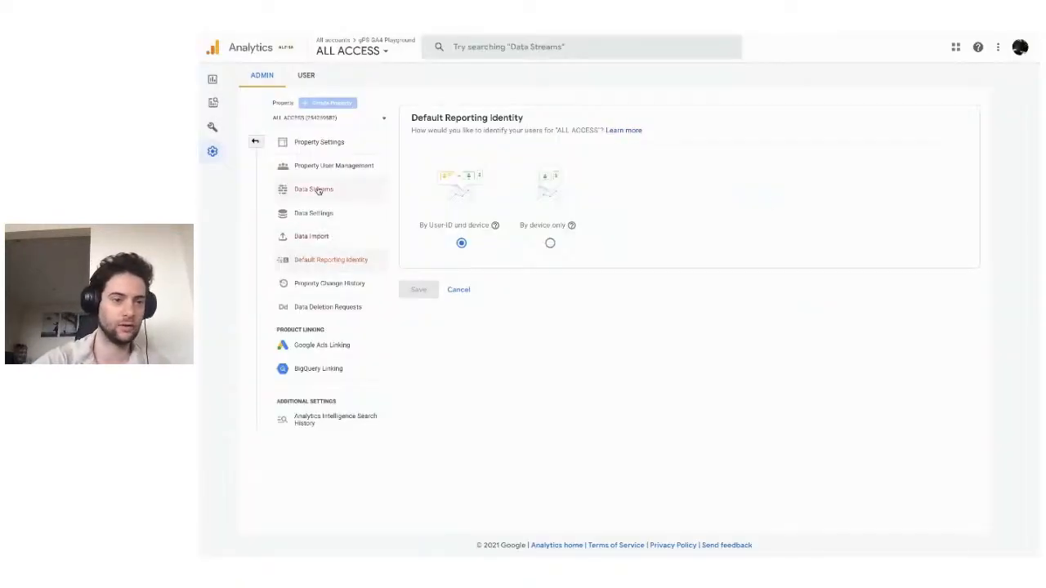
In the ALL ACCESS property, open the Example web stream and view its enhanced measurement settings.
click(315, 189)
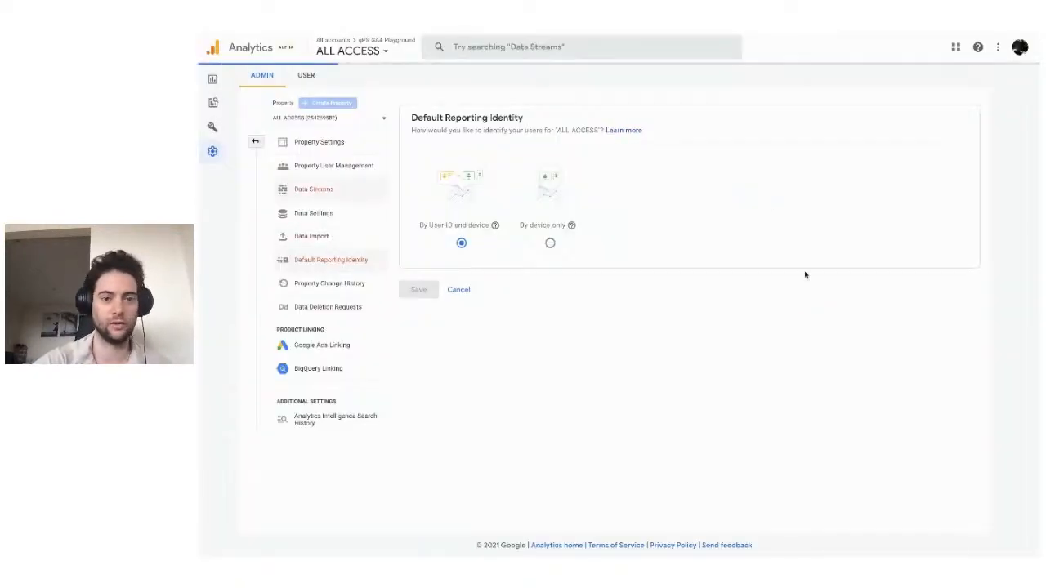
click(547, 178)
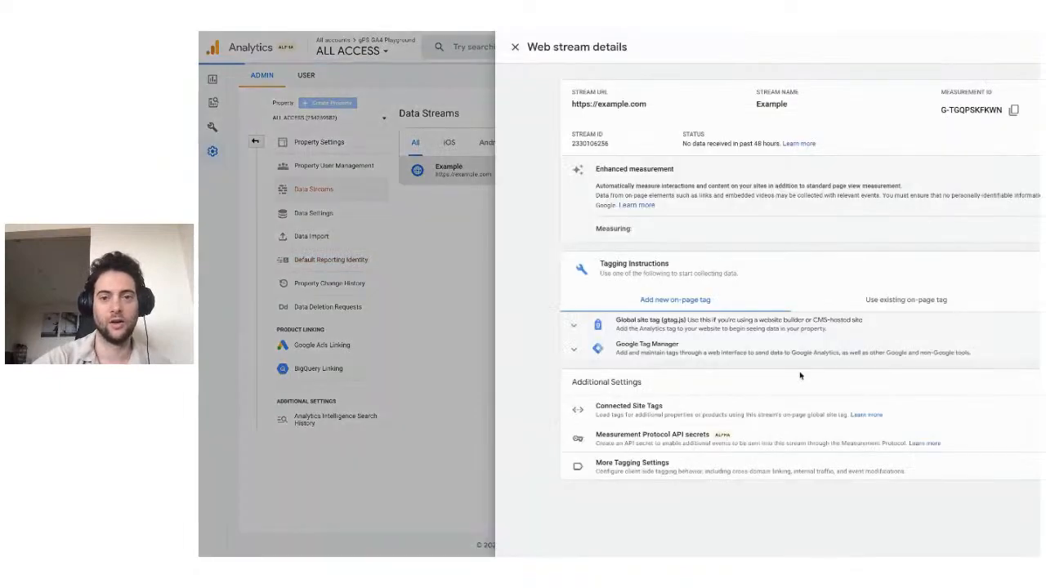
click(952, 233)
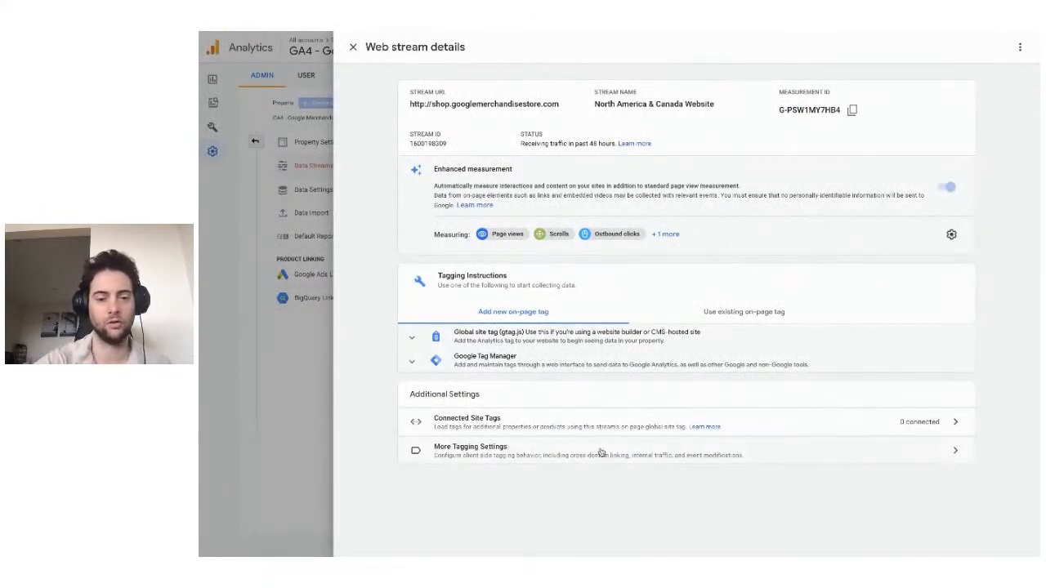
View the additional tagging settings of the North America & Canada Website stream, and close the stream's details.
click(600, 452)
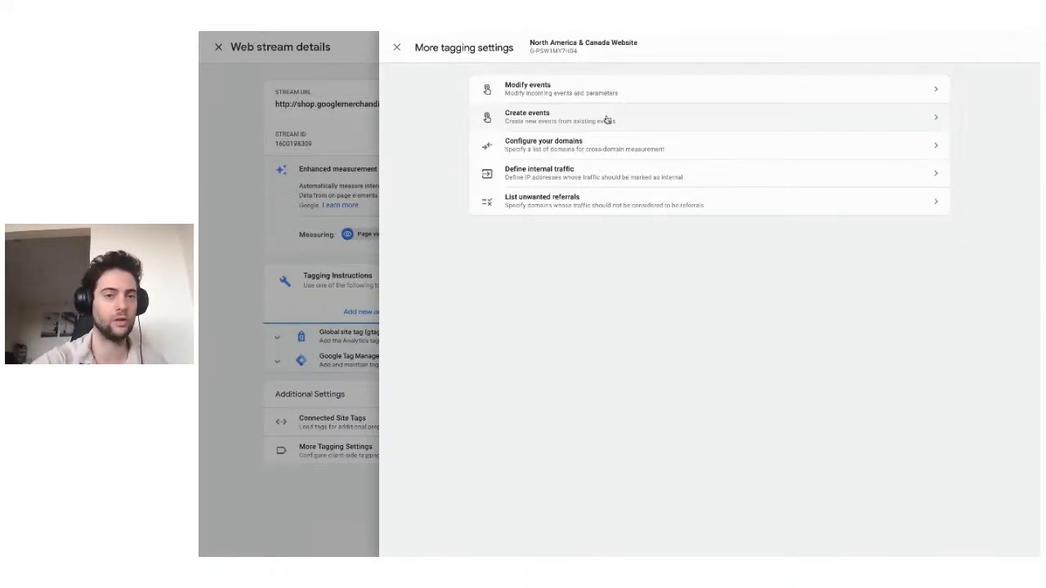
click(396, 49)
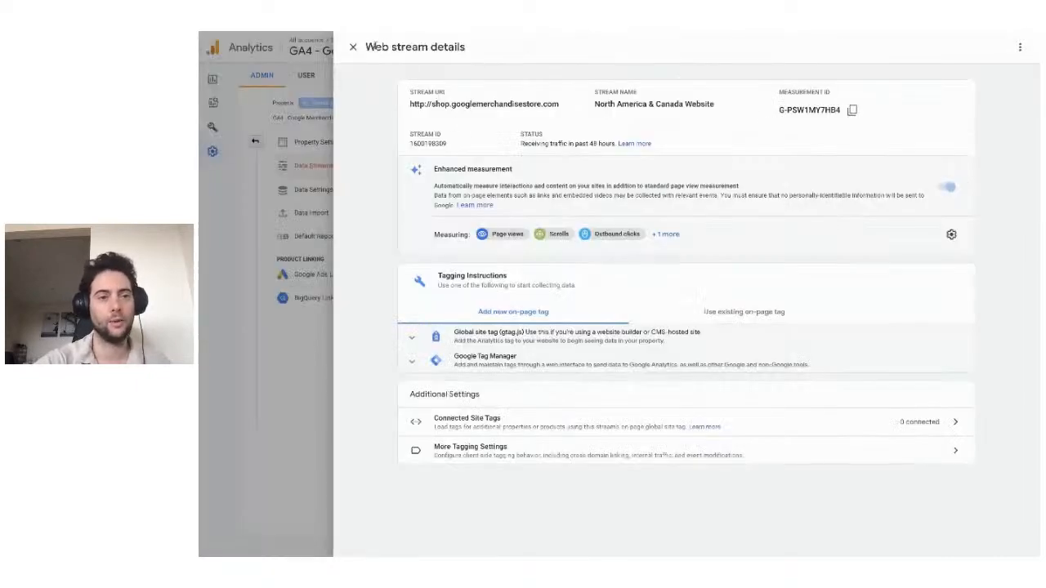
click(352, 48)
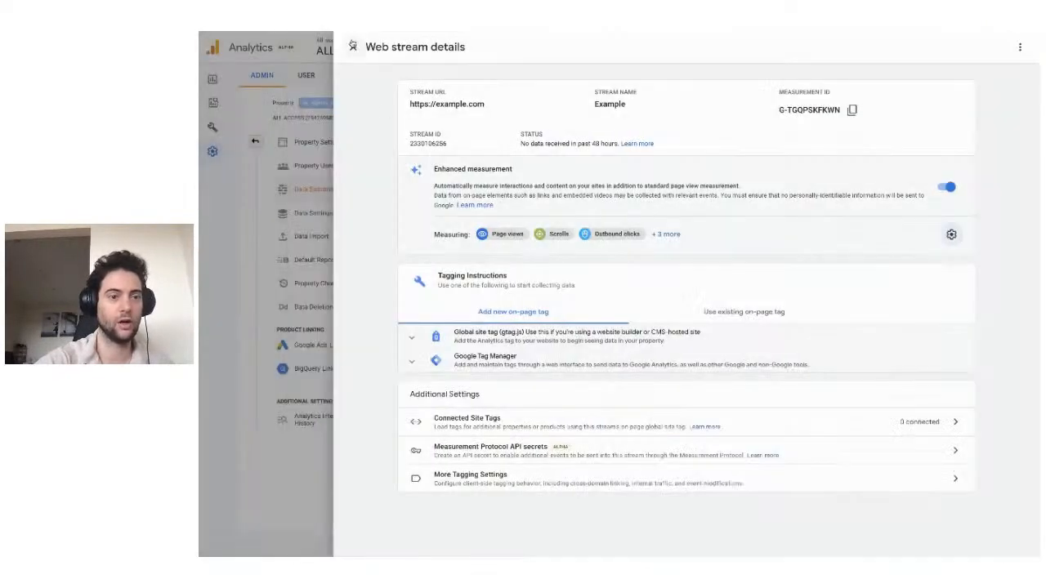
click(352, 46)
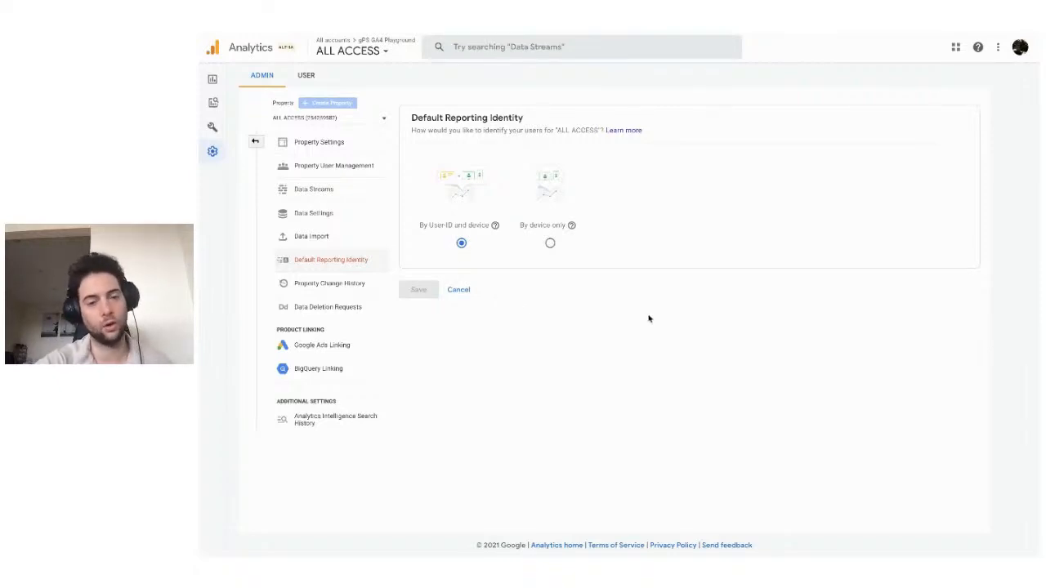
Try By device only as the ALL ACCESS default reporting identity, and reselect By User-ID and device.
click(550, 243)
click(462, 244)
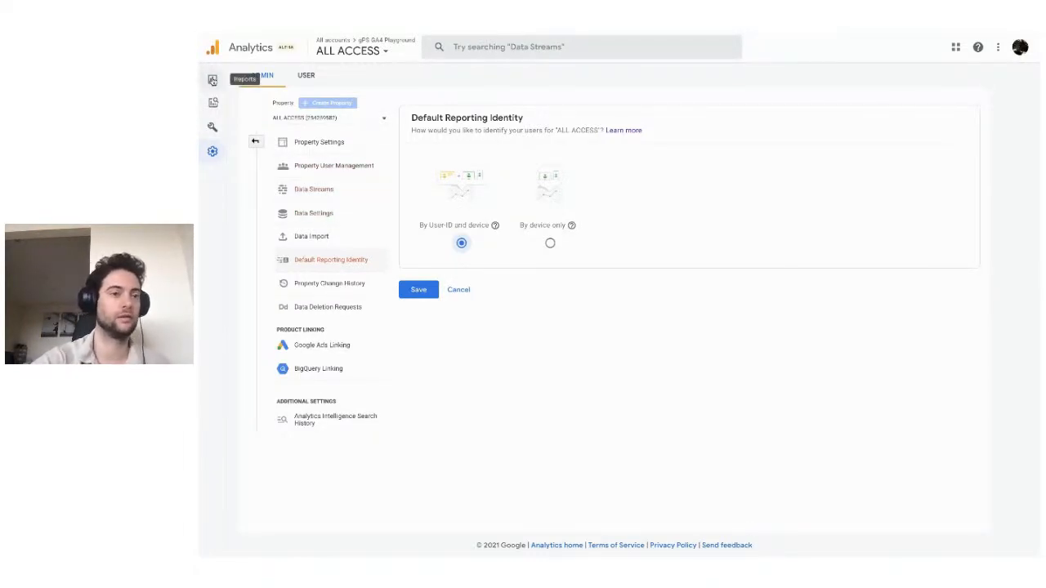
In the ALL ACCESS reports, view the Events report and the Life cycle report groups, and open User acquisition.
click(211, 79)
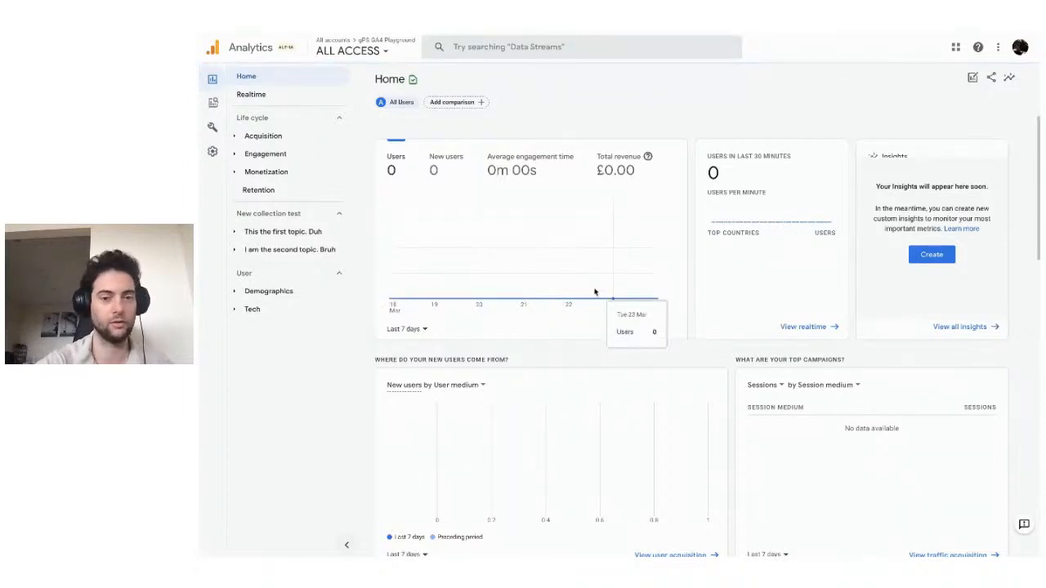
click(275, 155)
click(289, 193)
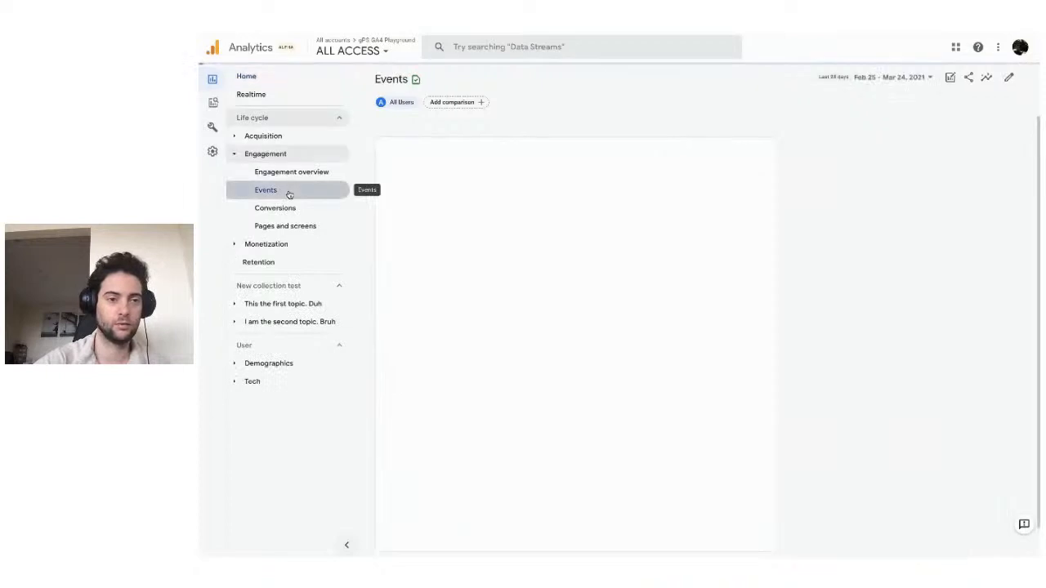
click(276, 136)
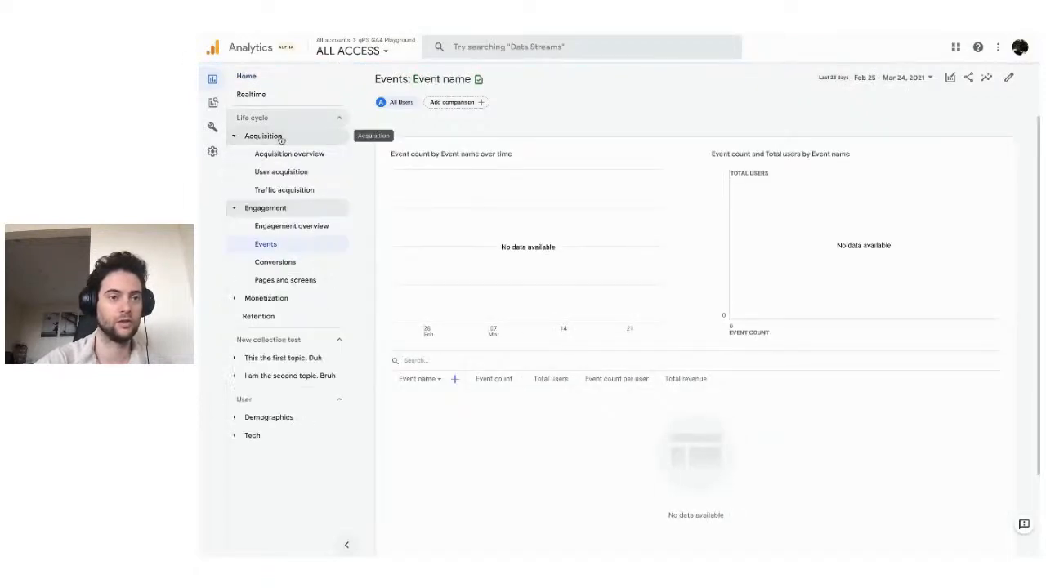
click(267, 298)
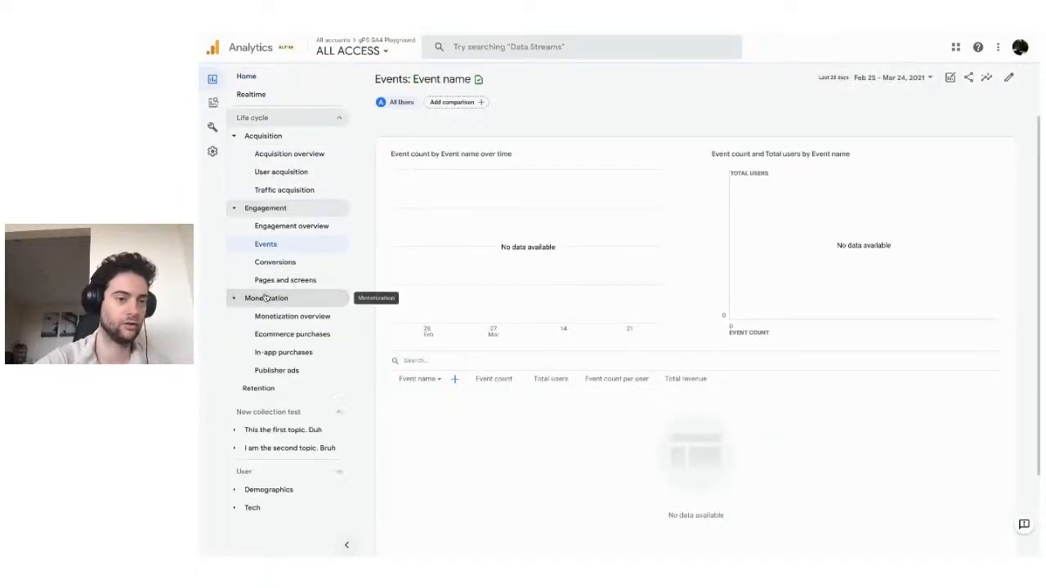
click(299, 171)
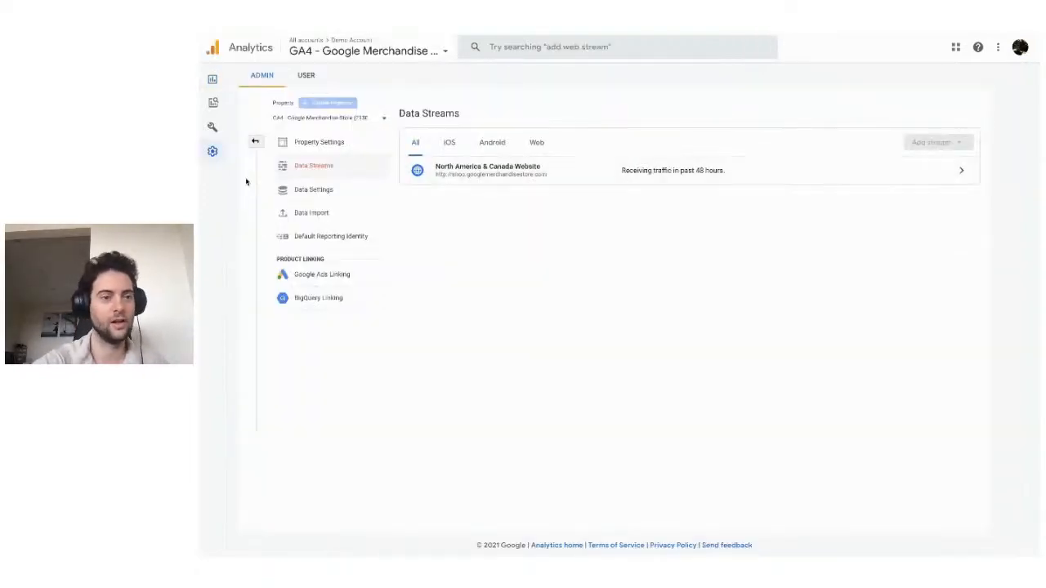
Open the User acquisition report for the GA4 - Google Merchandise Store property.
click(214, 80)
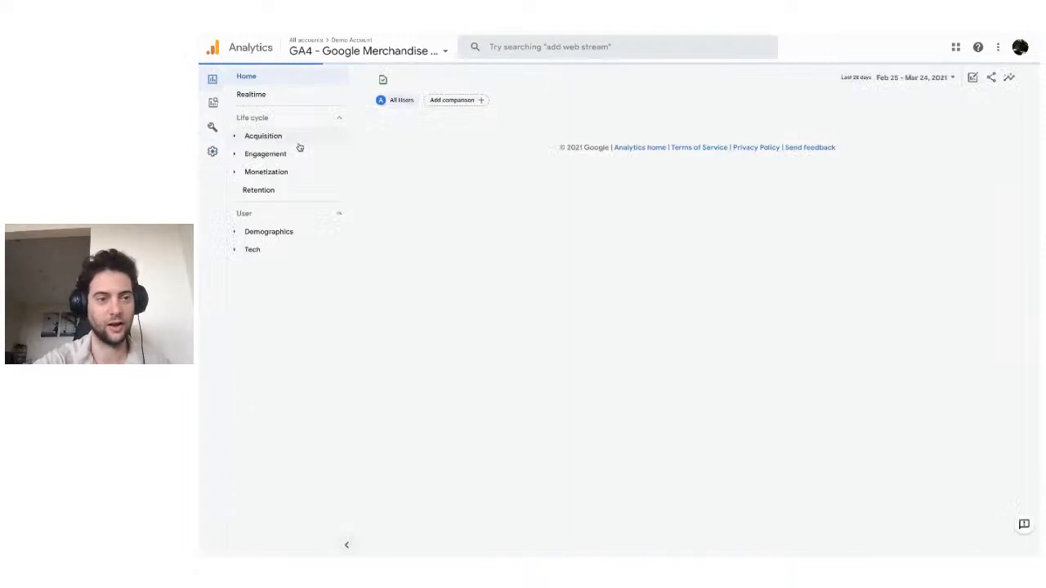
click(286, 139)
click(290, 171)
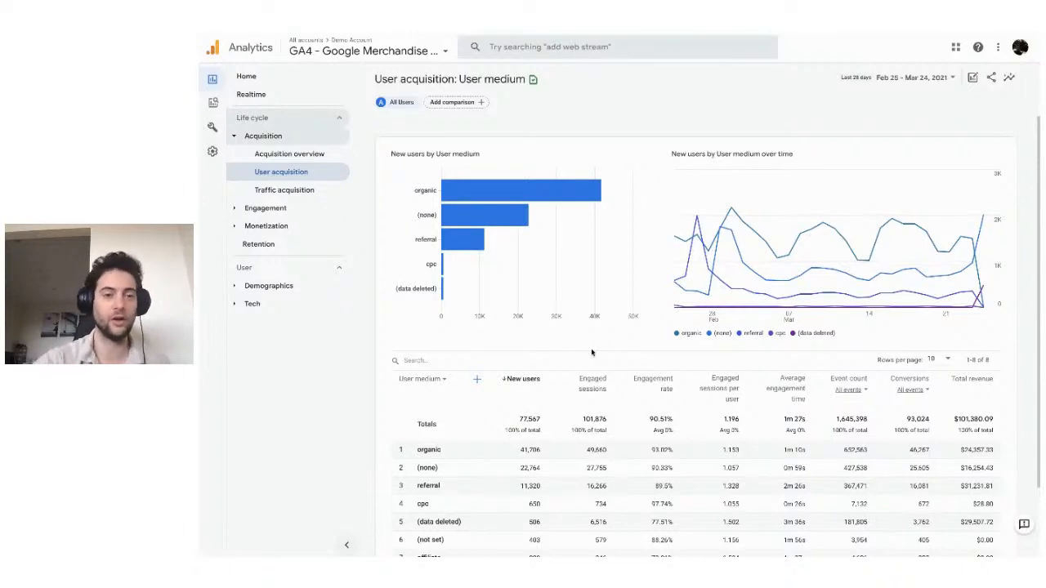
Add a comparison to the User acquisition report that includes the Platform dimension with the value Web.
click(459, 104)
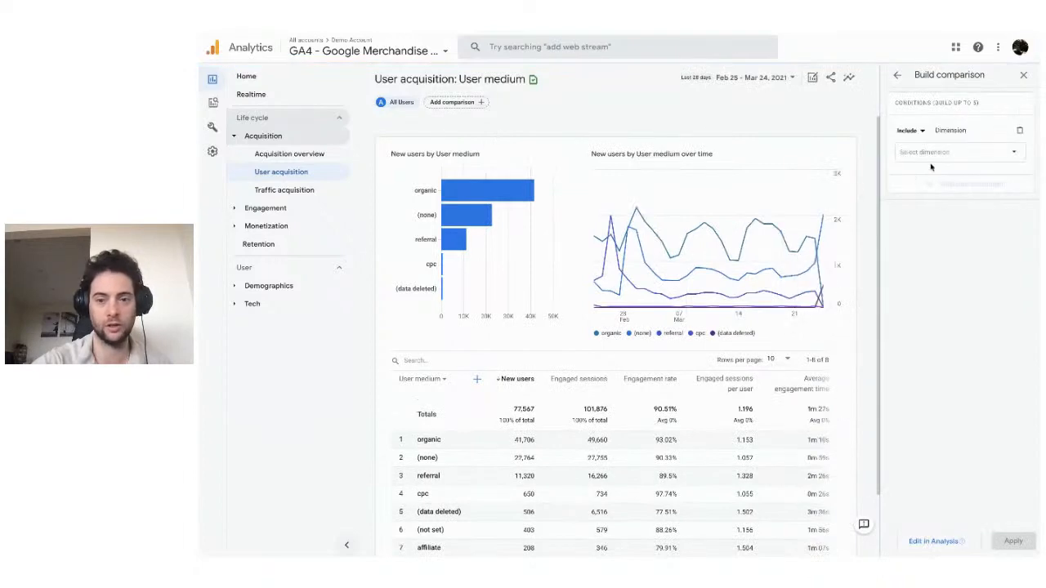
click(949, 152)
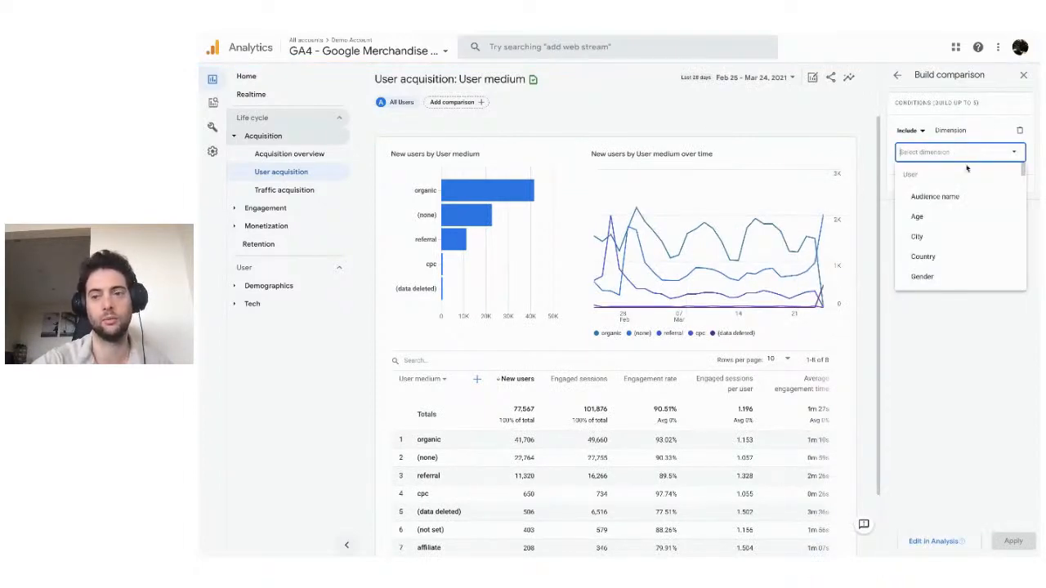
scroll(952, 241, down, 3)
text(pl)
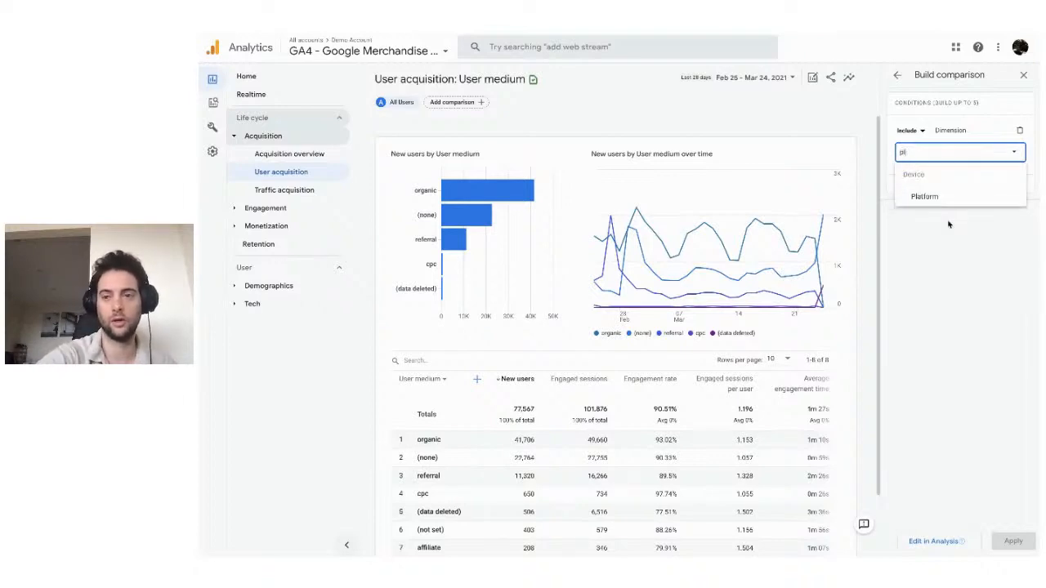
click(924, 197)
click(990, 191)
click(933, 211)
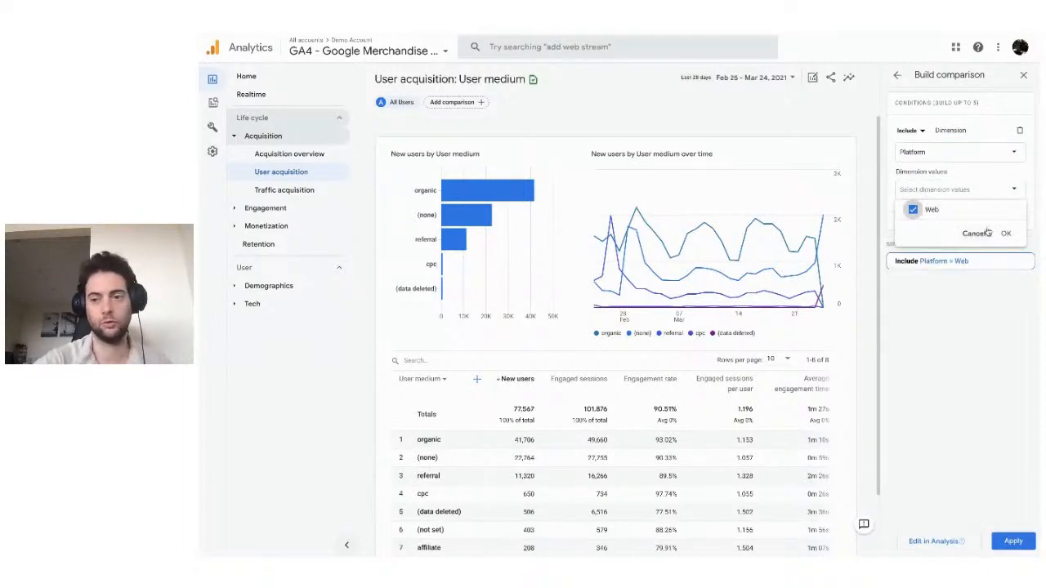
click(1007, 234)
click(1013, 541)
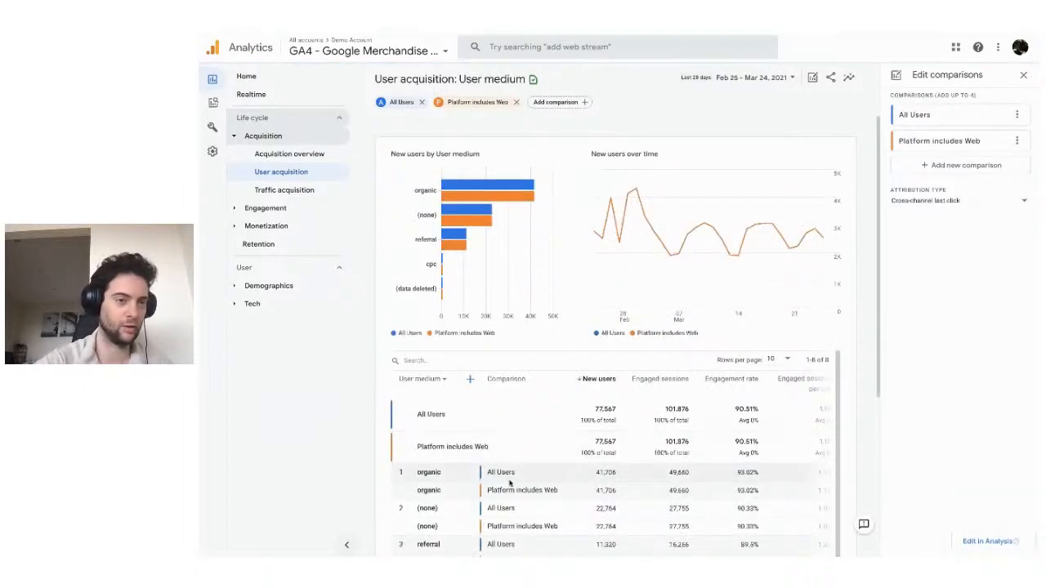
Open the Traffic acquisition report and the Engagement Events report, and examine the Events charts and table.
click(299, 195)
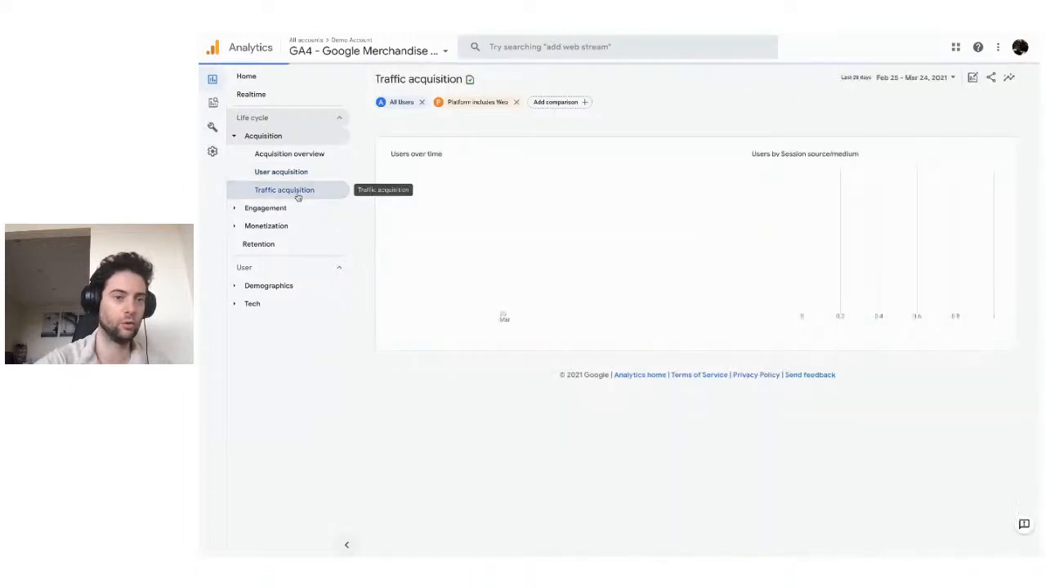
click(283, 207)
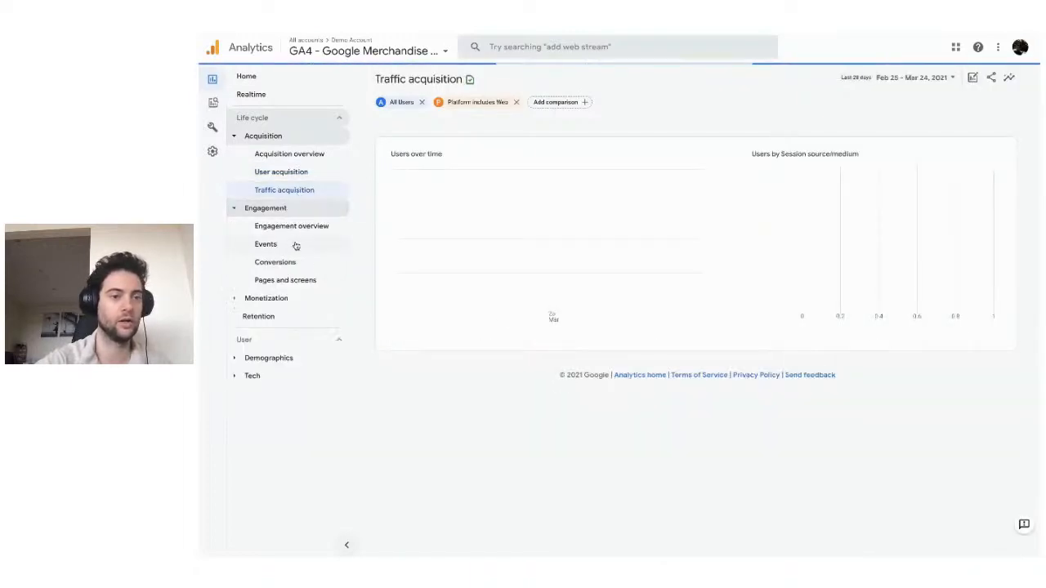
click(296, 246)
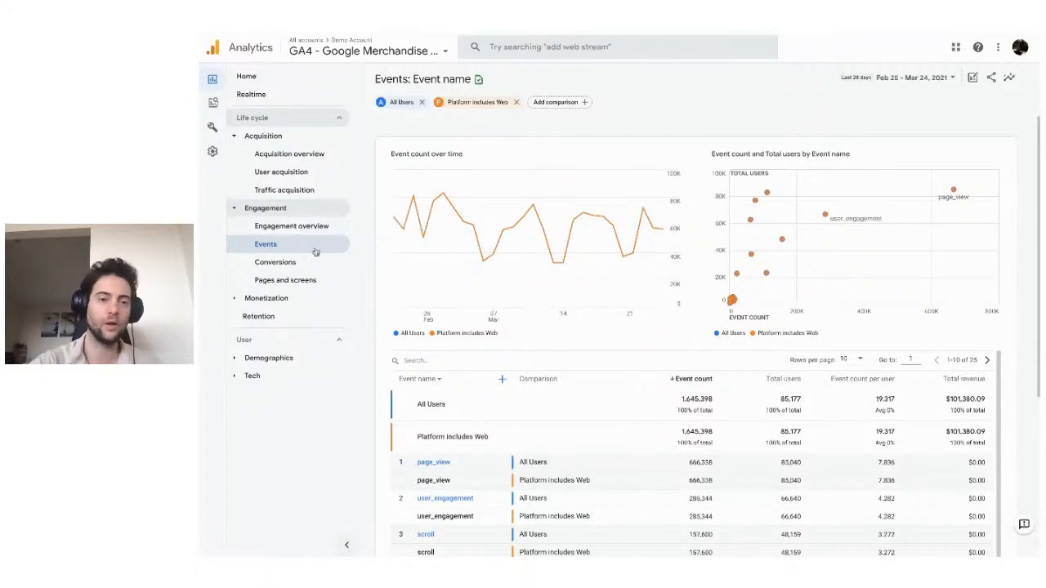
scroll(555, 306, down, 3)
scroll(555, 307, up, 2)
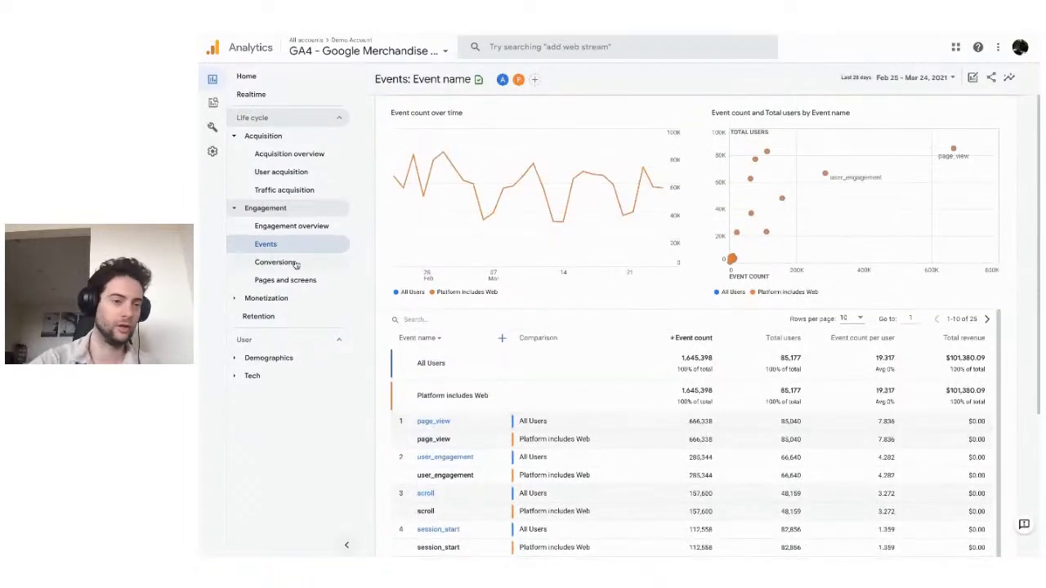
Open the event configuration list for the Google Merchandise Store property.
click(213, 128)
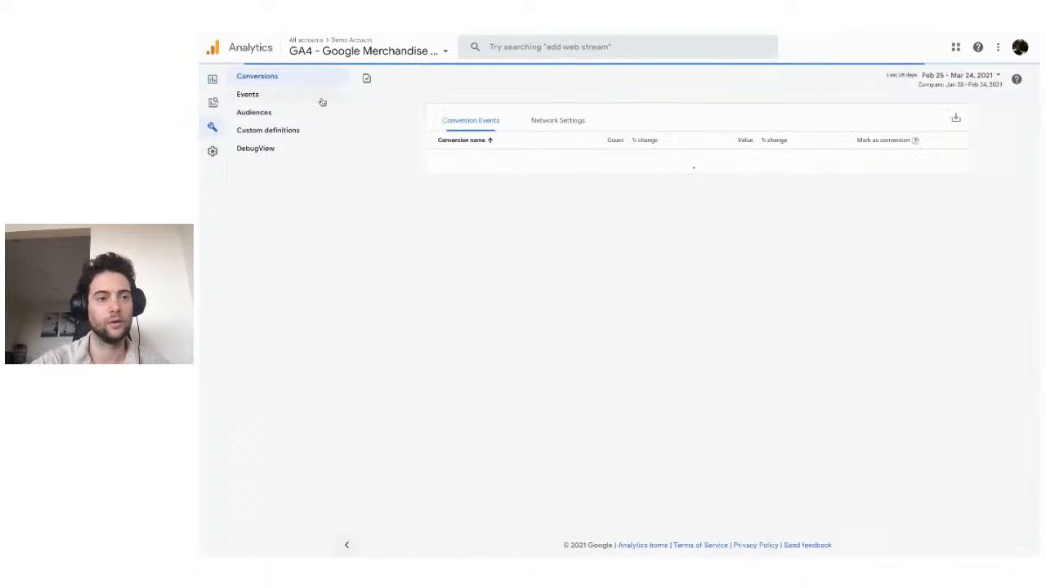
click(295, 97)
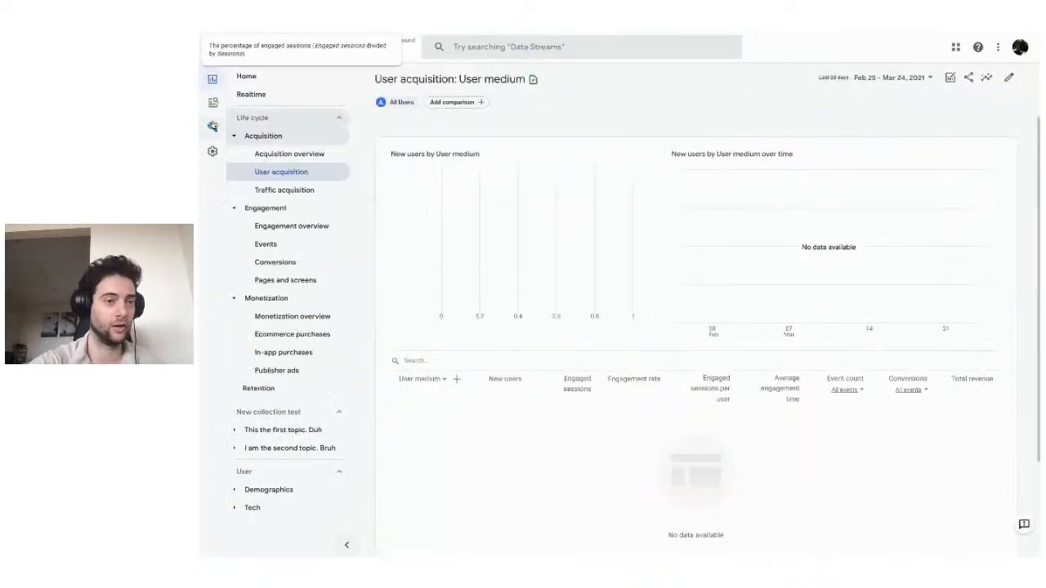
In the ALL ACCESS event configuration, view the blank custom event form for the Example stream and close it without creating anything.
click(211, 128)
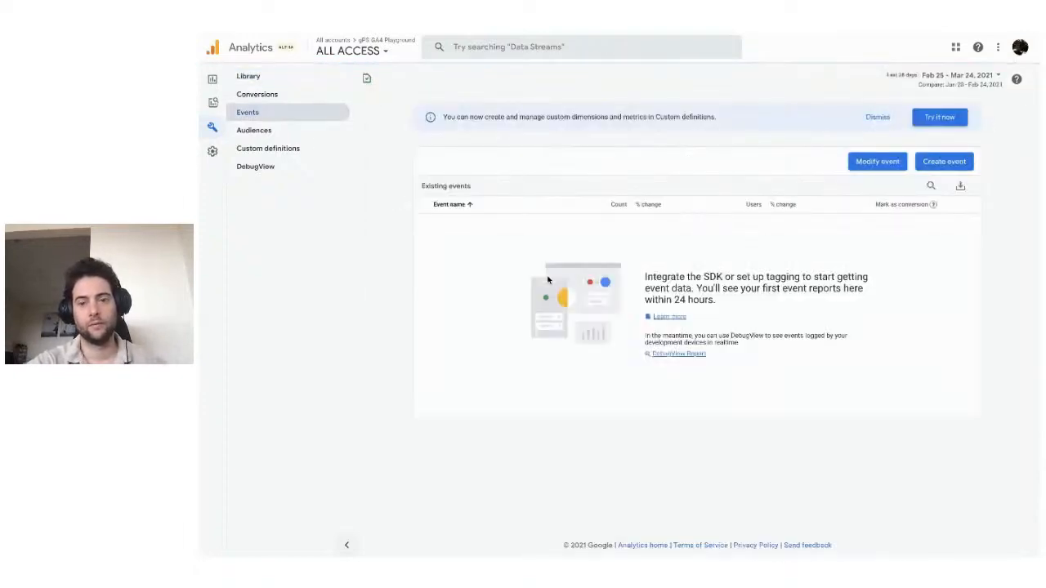
click(944, 161)
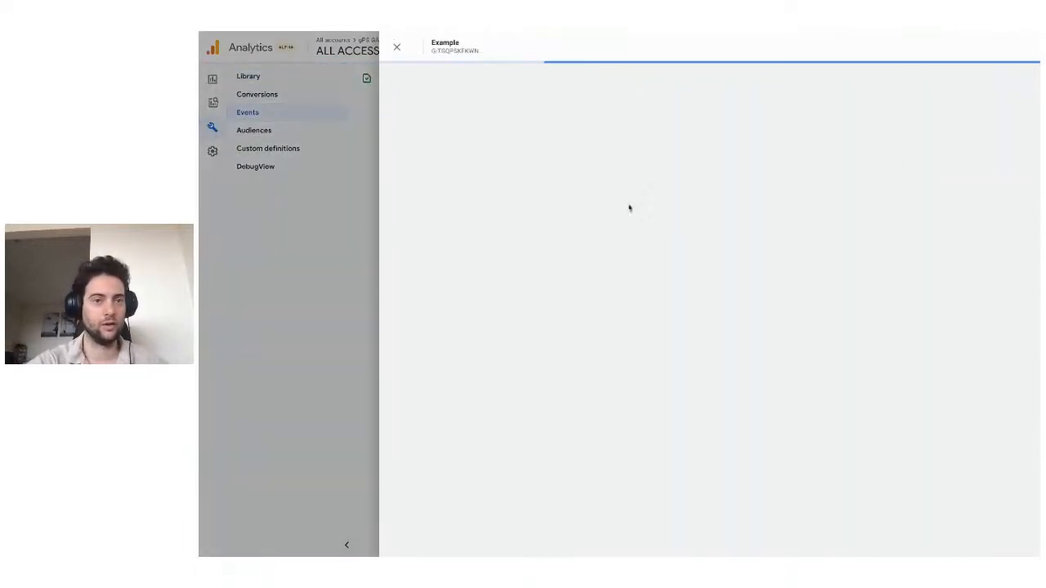
click(909, 90)
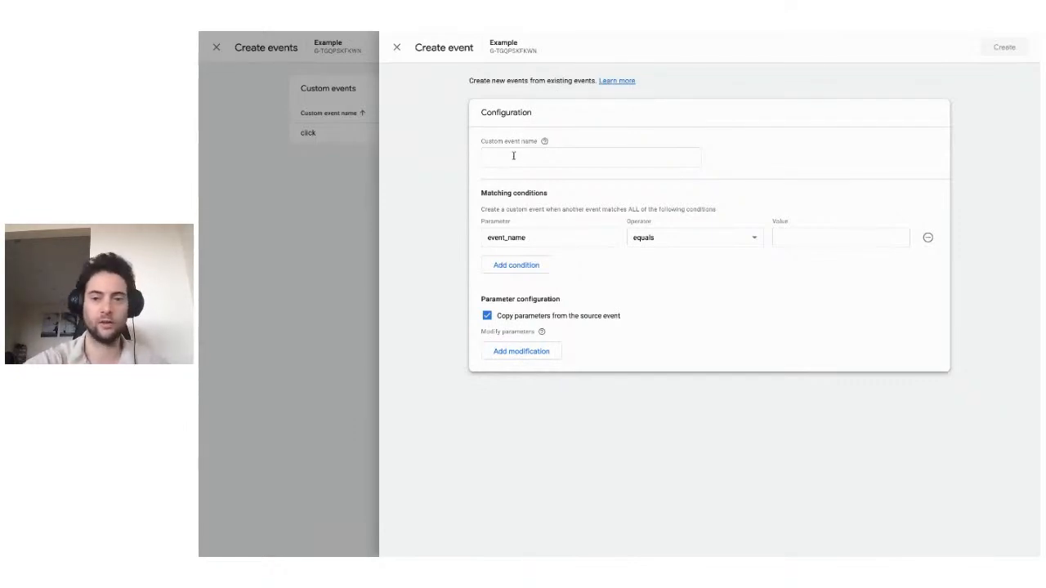
click(397, 48)
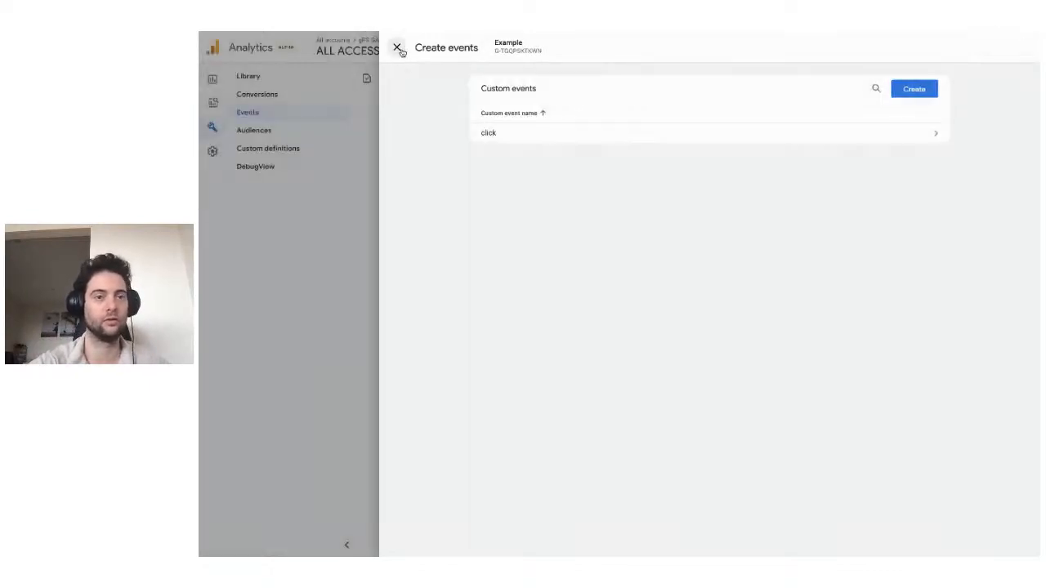
click(397, 47)
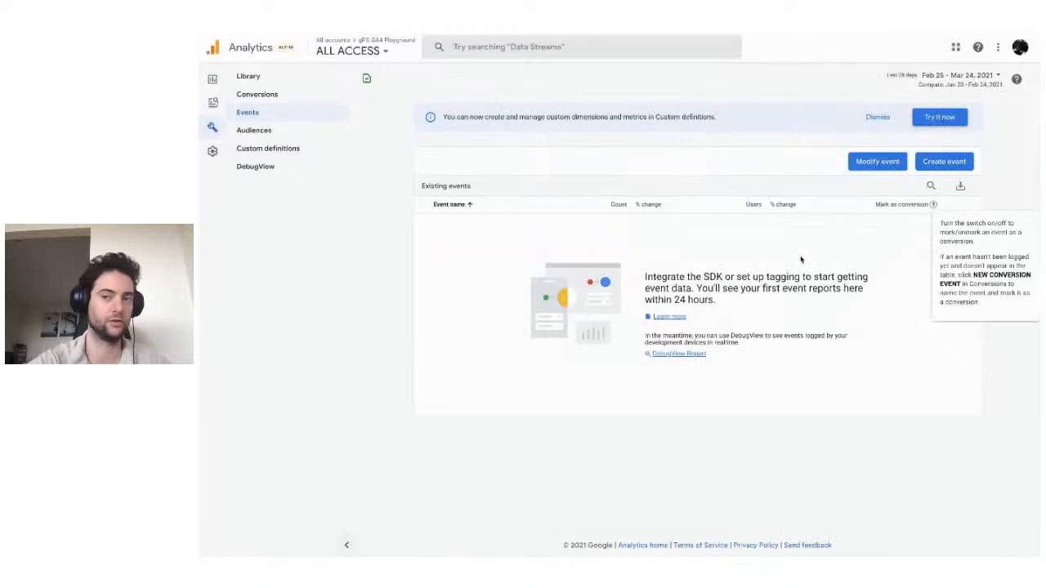
View the Example stream's custom events list, close it, and open the Google Merchandise Store property's existing events list.
click(930, 162)
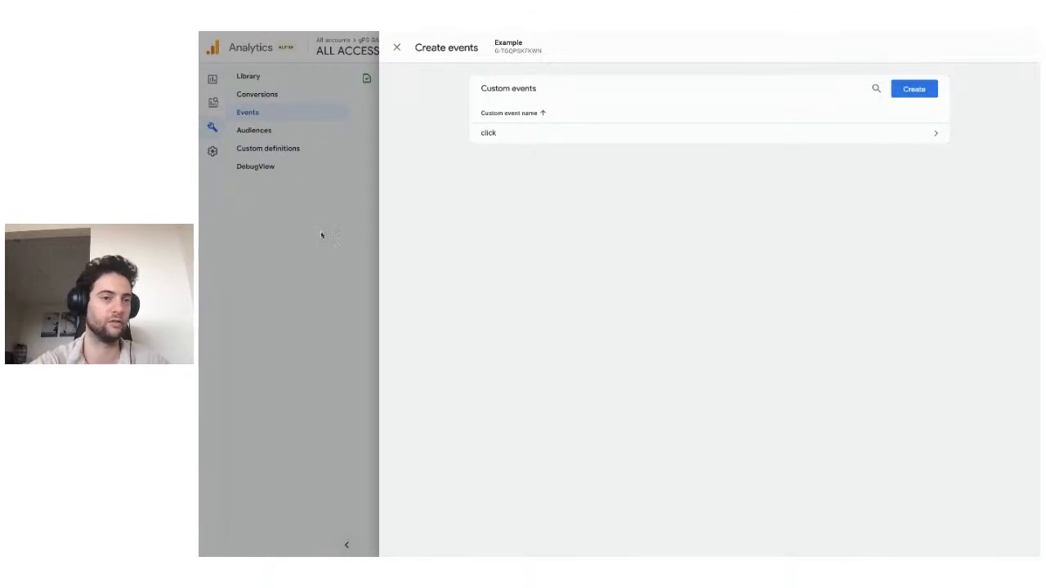
click(398, 49)
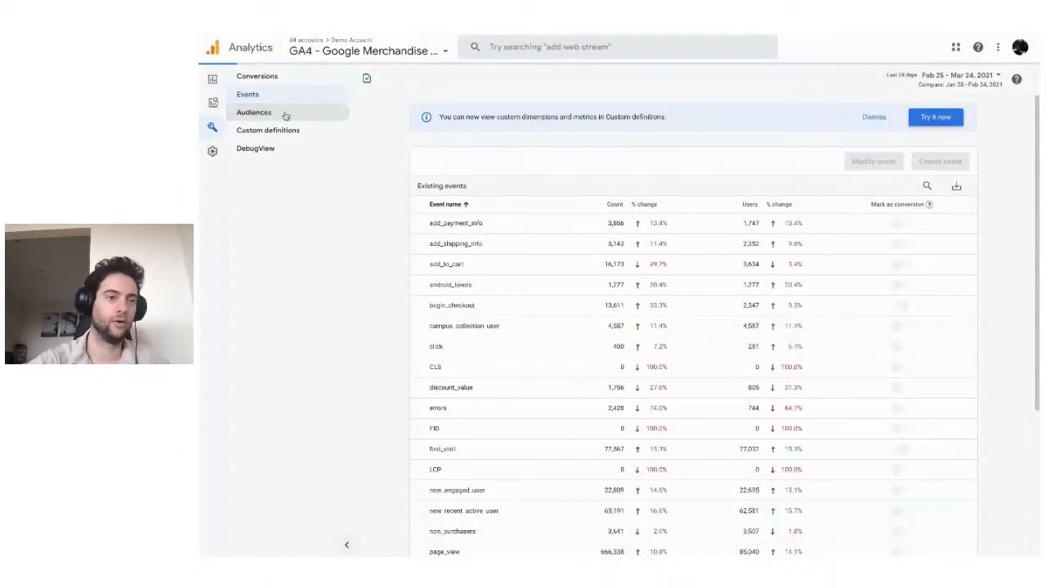
click(286, 116)
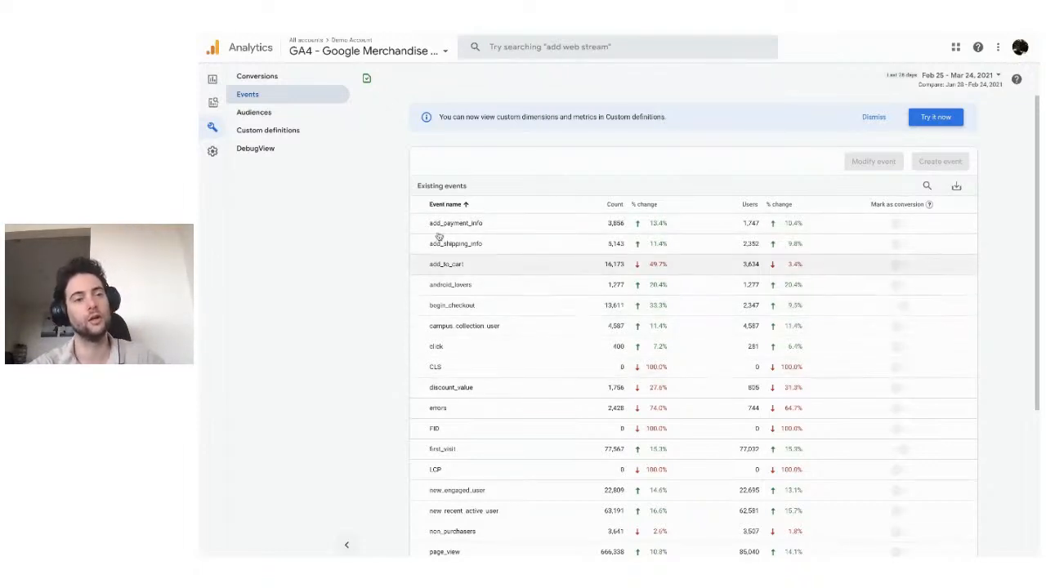
In the ALL ACCESS audiences, review the Recently active users suggestion and the audience templates, and close the builder without creating anything.
click(294, 121)
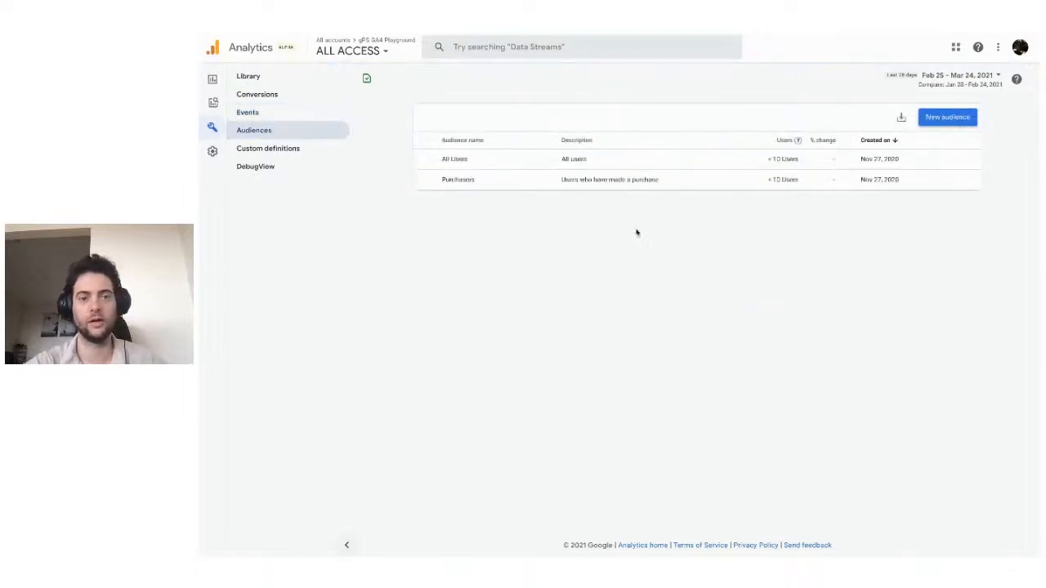
click(948, 118)
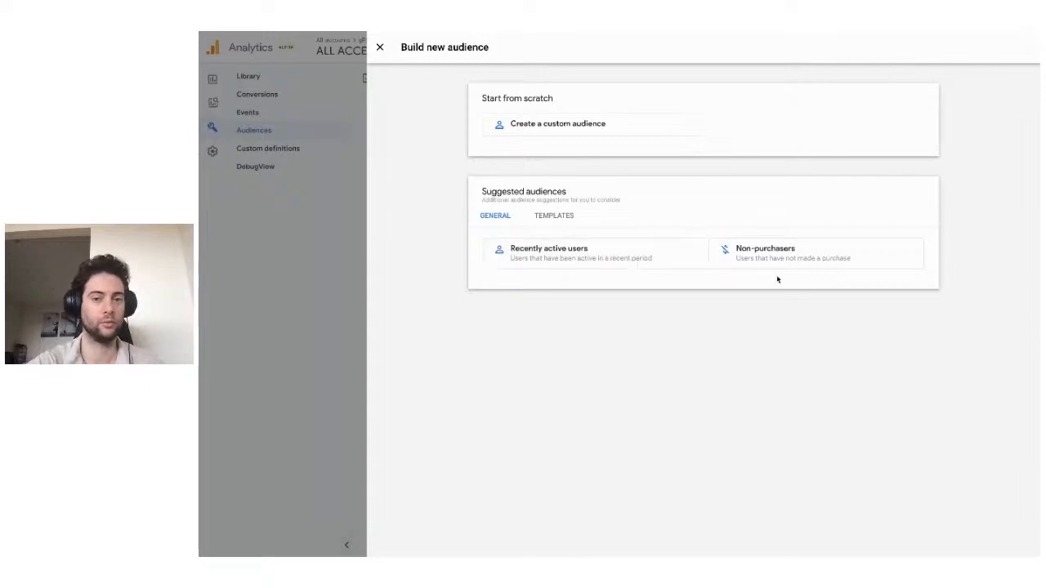
click(623, 262)
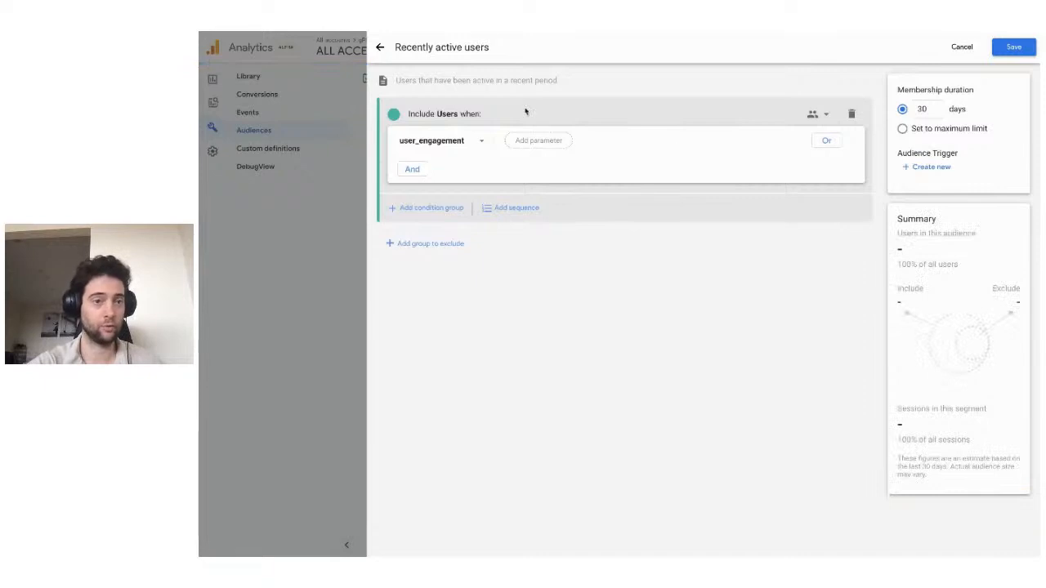
click(381, 48)
click(559, 223)
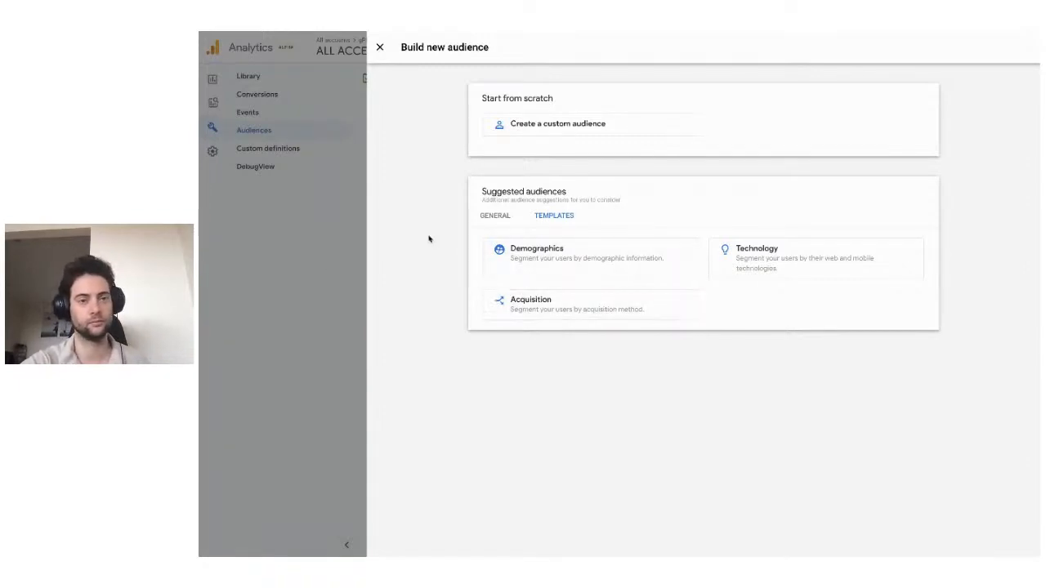
click(380, 48)
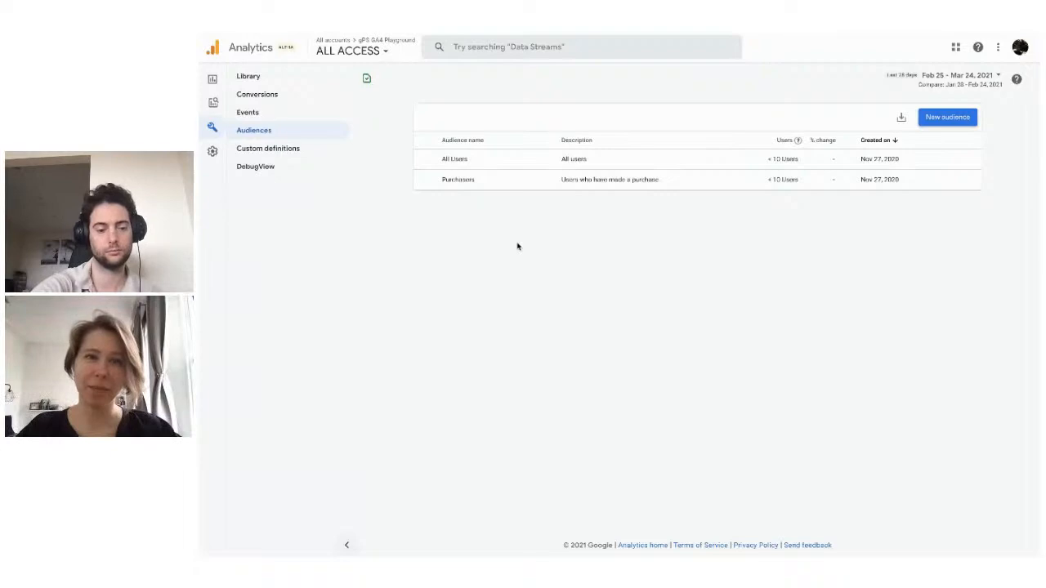
Show the analysis Template gallery and look through its techniques, use cases and industries templates.
key(ctrl+Tab)
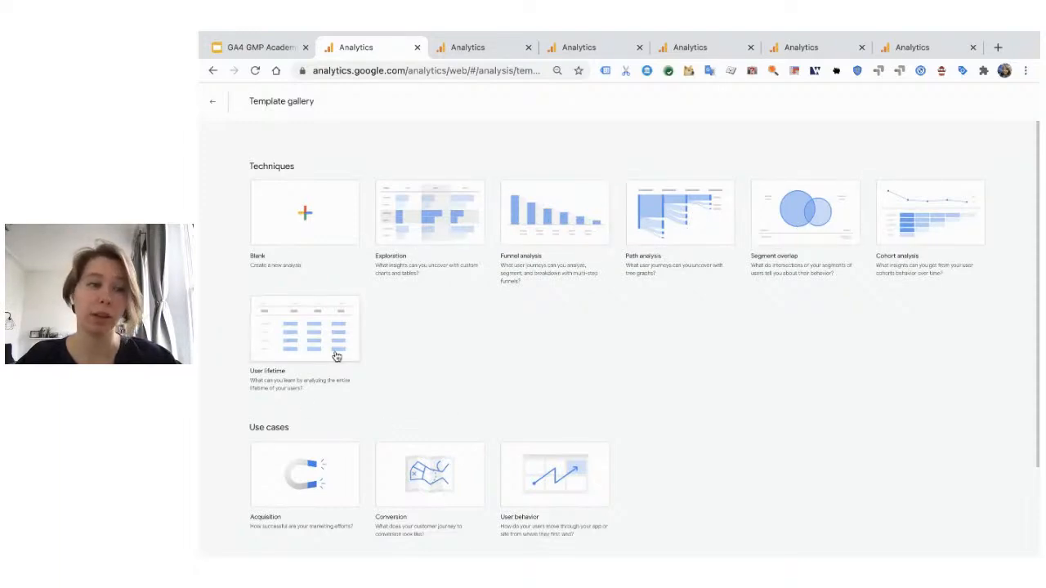
scroll(451, 391, down, 1)
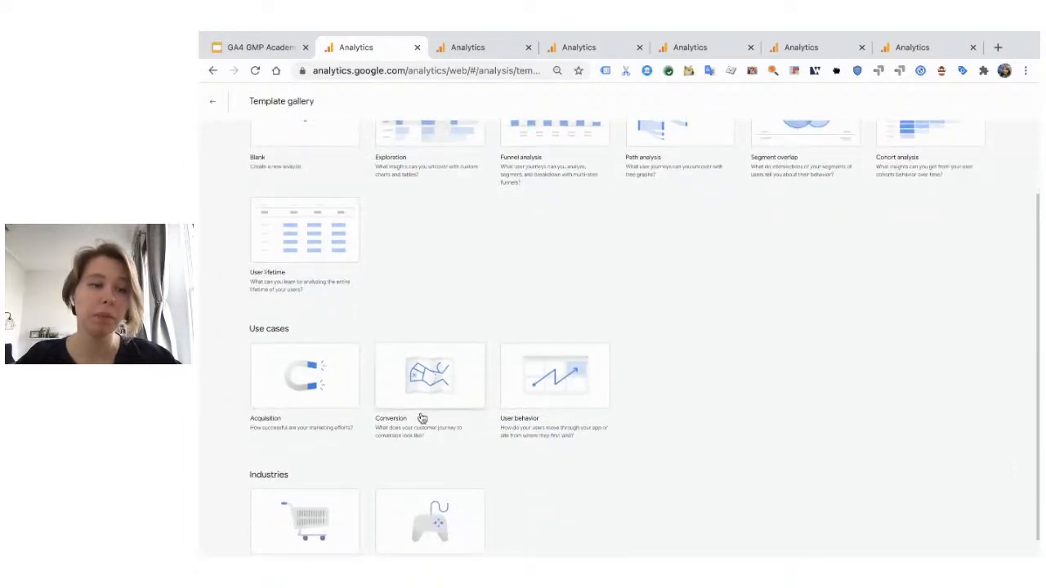
scroll(425, 421, down, 1)
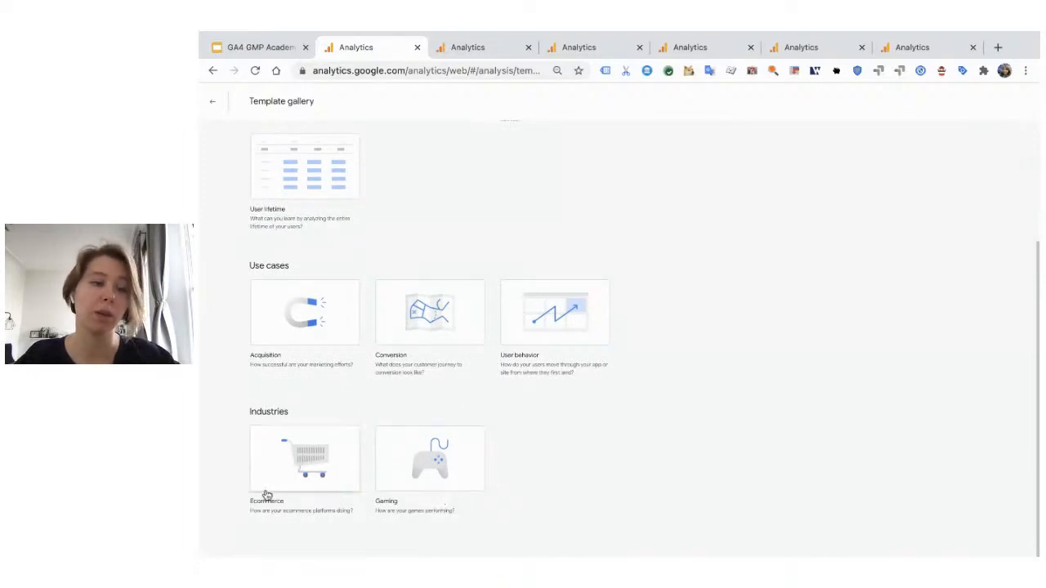
scroll(576, 221, up, 5)
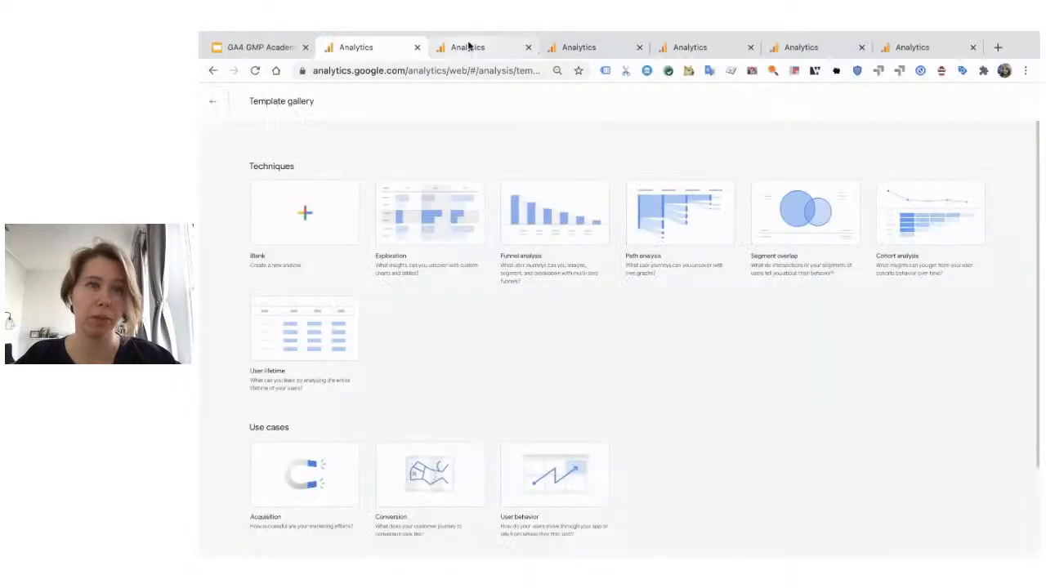
Open the Merchandise Store Exploration analysis and examine its segments, dimensions, metrics, and row, column and value settings.
click(468, 49)
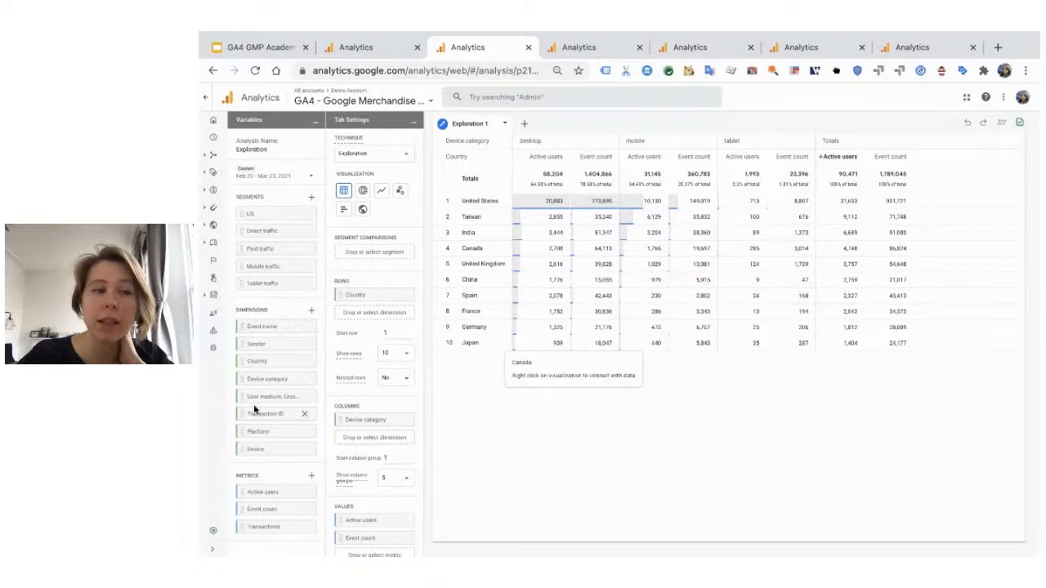
mouse_move(251, 327)
mouse_down()
mouse_move(374, 309)
mouse_move(288, 335)
mouse_move(270, 363)
mouse_move(252, 346)
mouse_up()
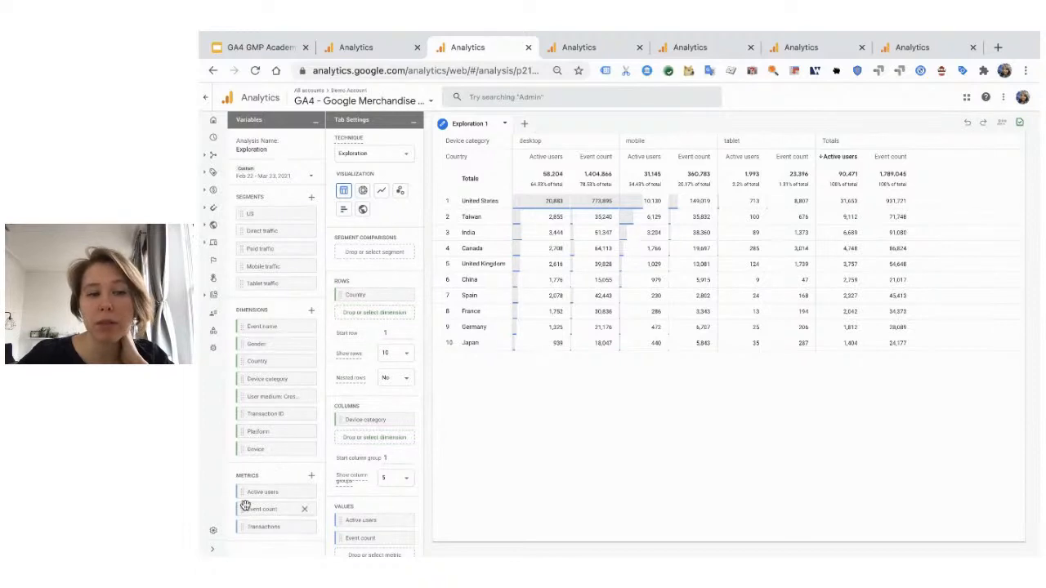
scroll(373, 486, down, 2)
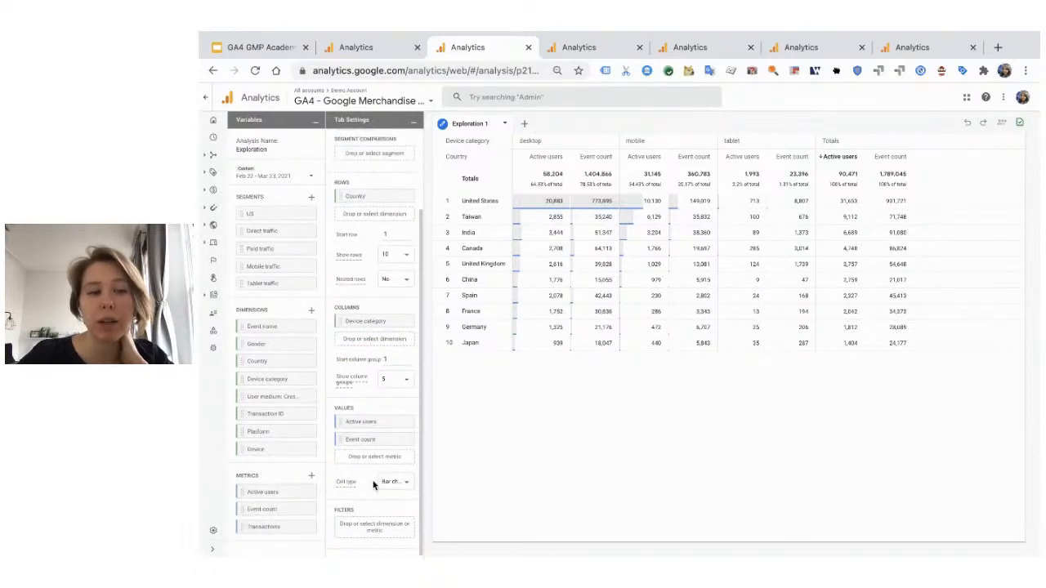
drag(260, 493, 364, 421)
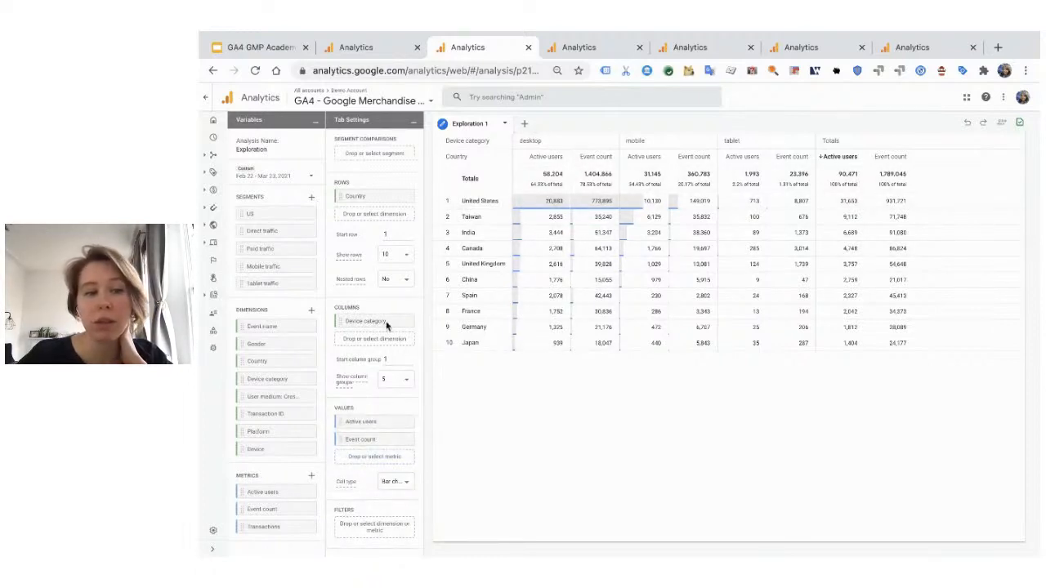
drag(279, 528, 258, 543)
scroll(386, 310, up, 1)
scroll(386, 310, up, 2)
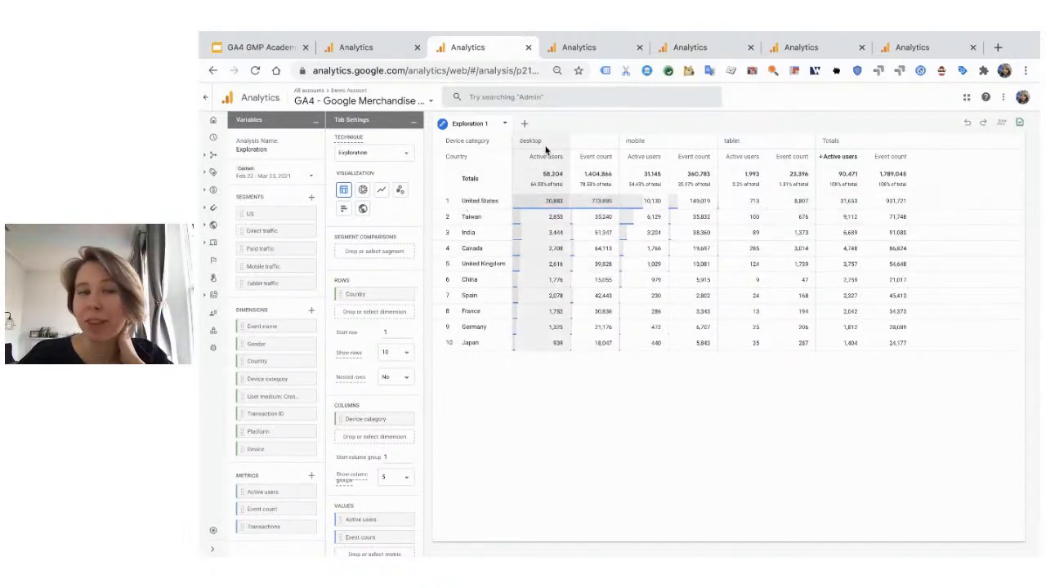
View the segment overlap of mobile, paid and direct traffic, and examine the Pageview Path in the Behavior Flow Path analysis.
click(581, 48)
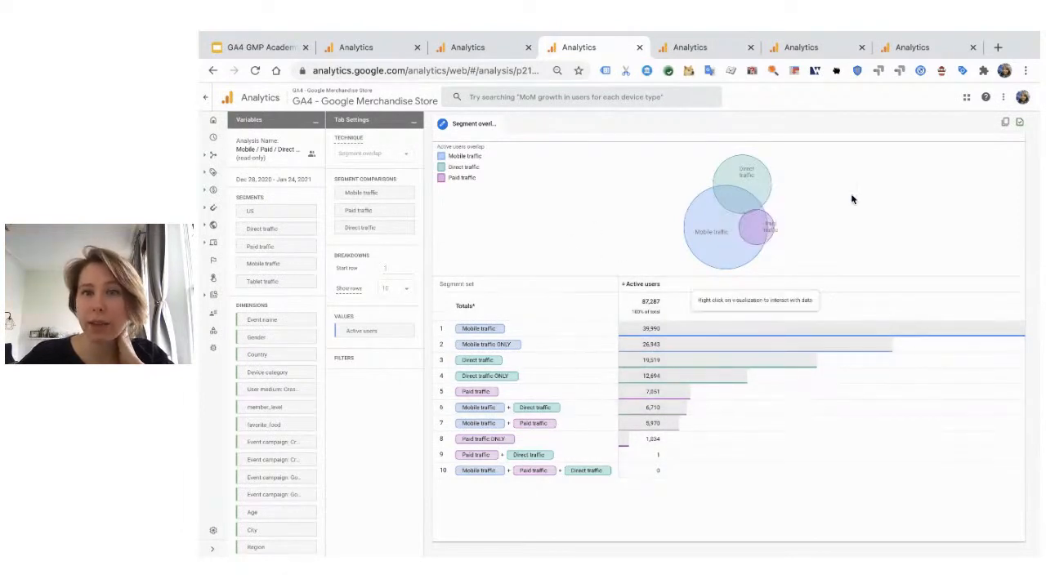
mouse_move(747, 228)
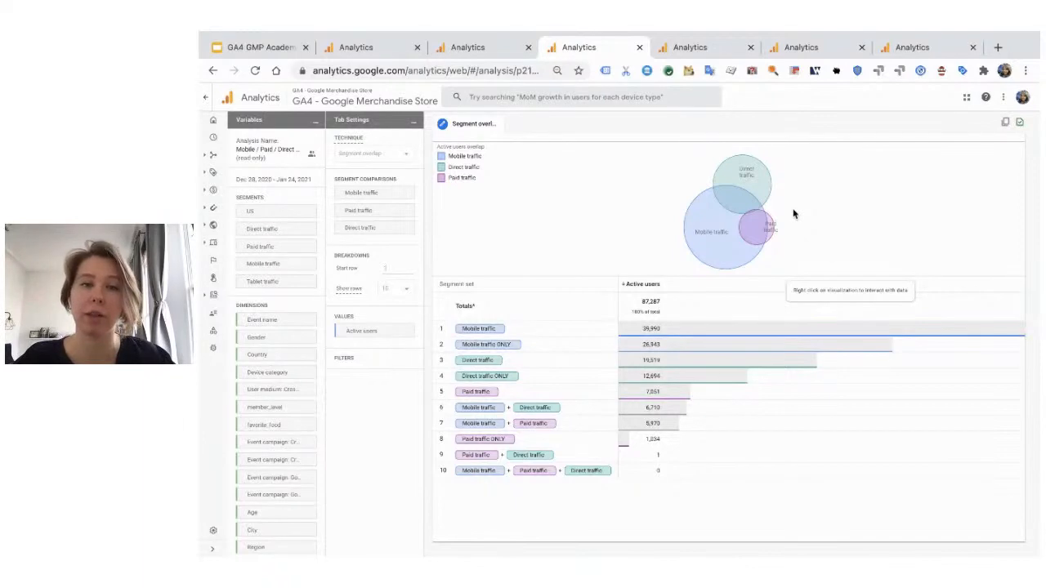
click(707, 47)
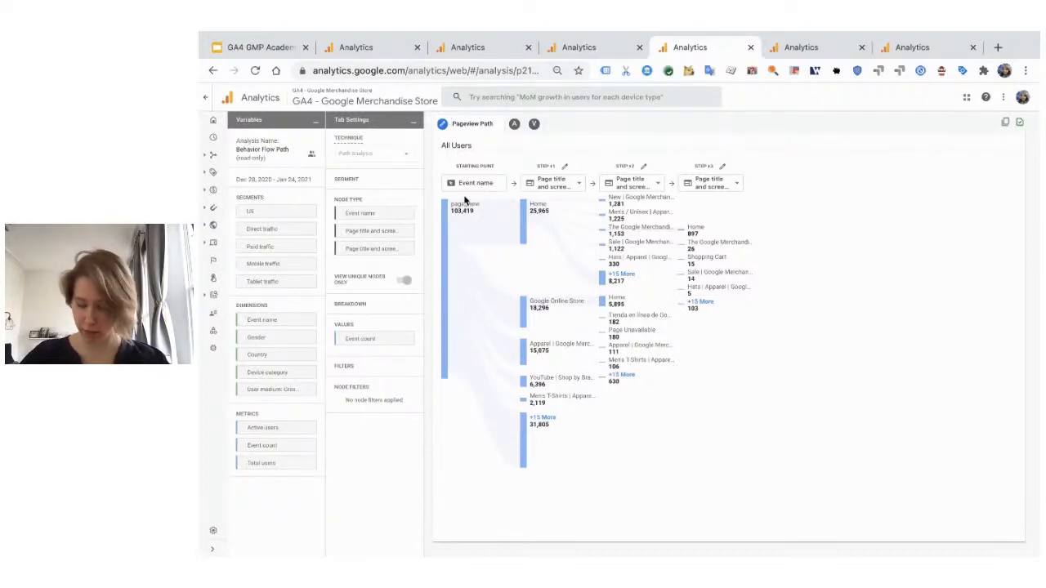
mouse_move(609, 216)
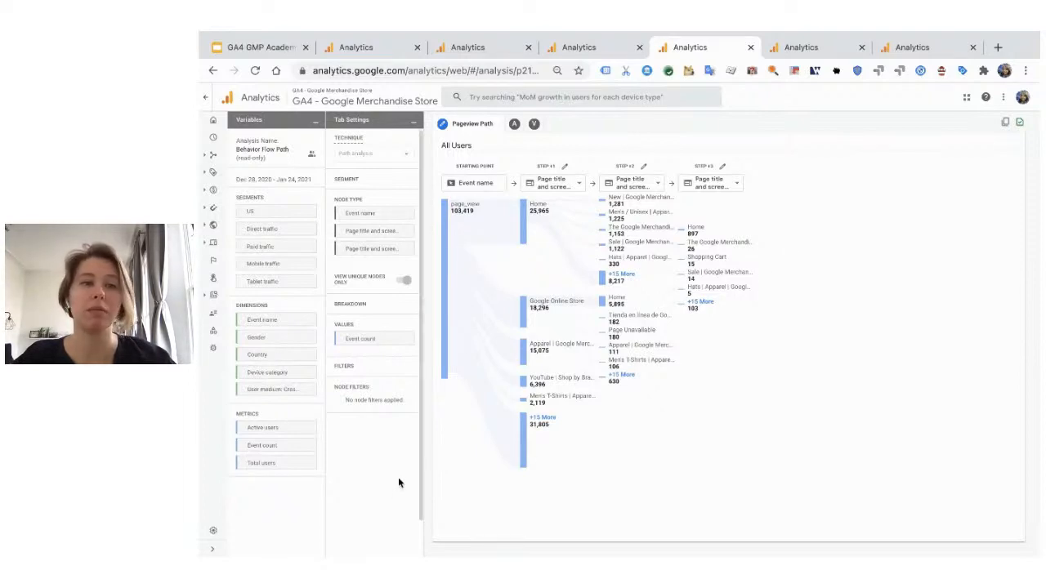
mouse_move(471, 207)
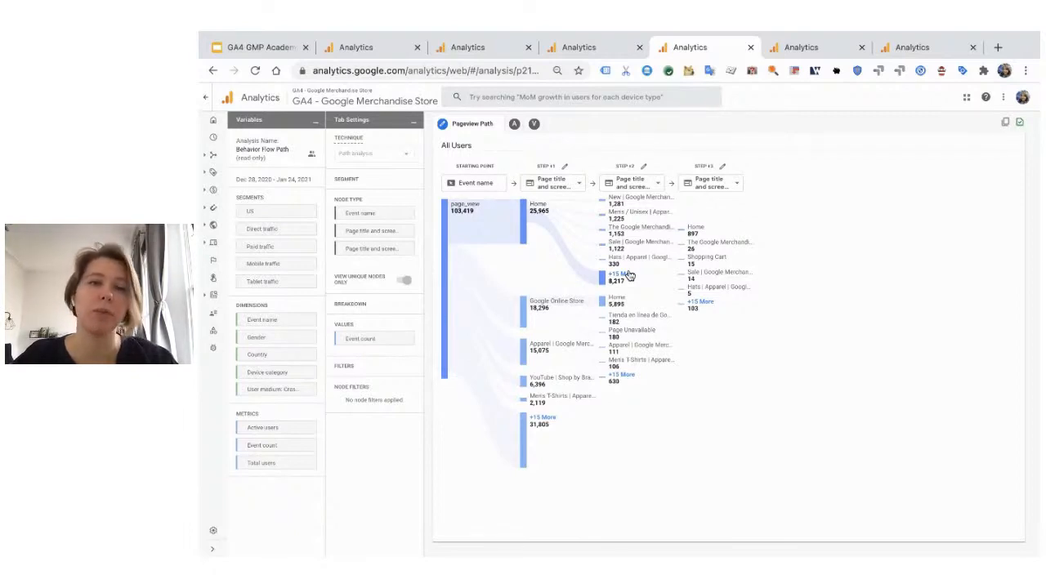
View the checkout behavior funnel broken down by device category, and examine the weekly cohorts in the Cohort analysis.
click(793, 49)
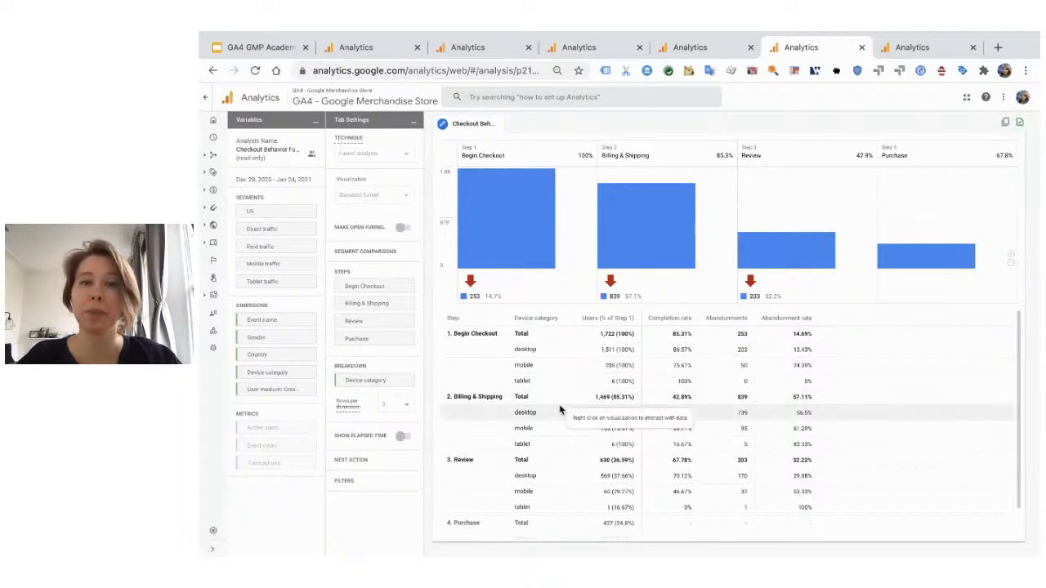
click(897, 82)
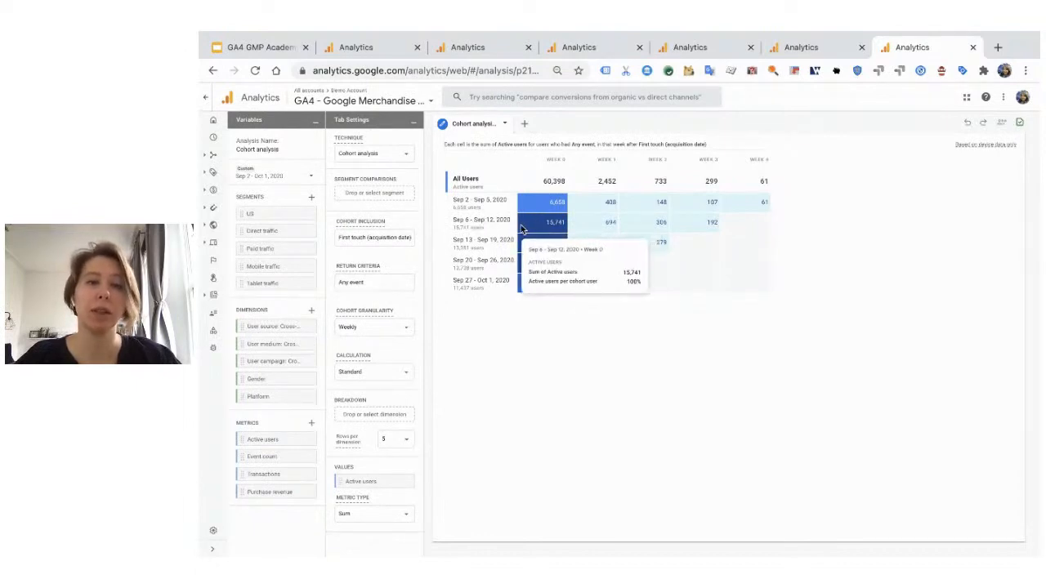
mouse_move(634, 226)
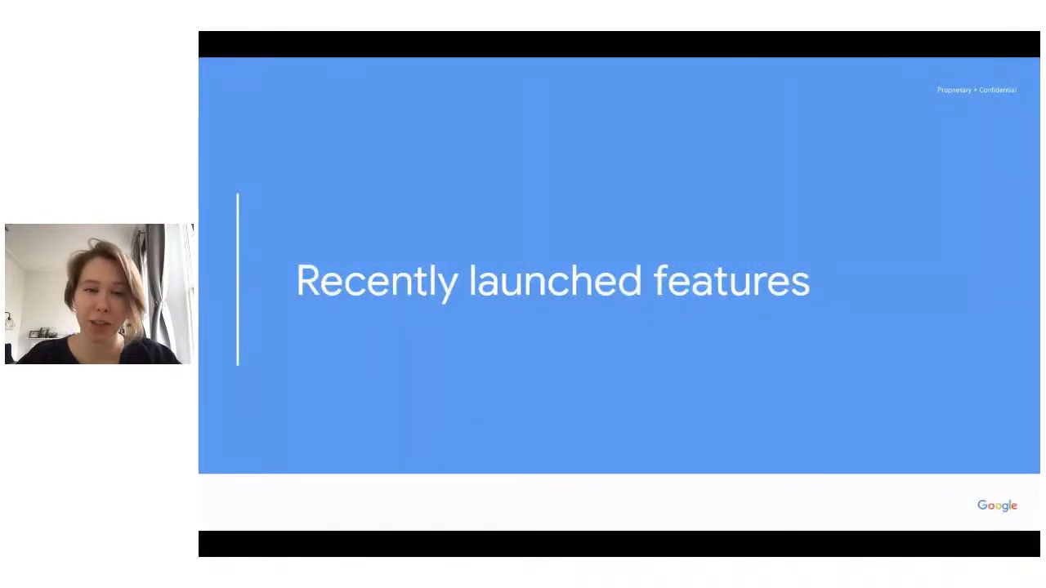
click(664, 67)
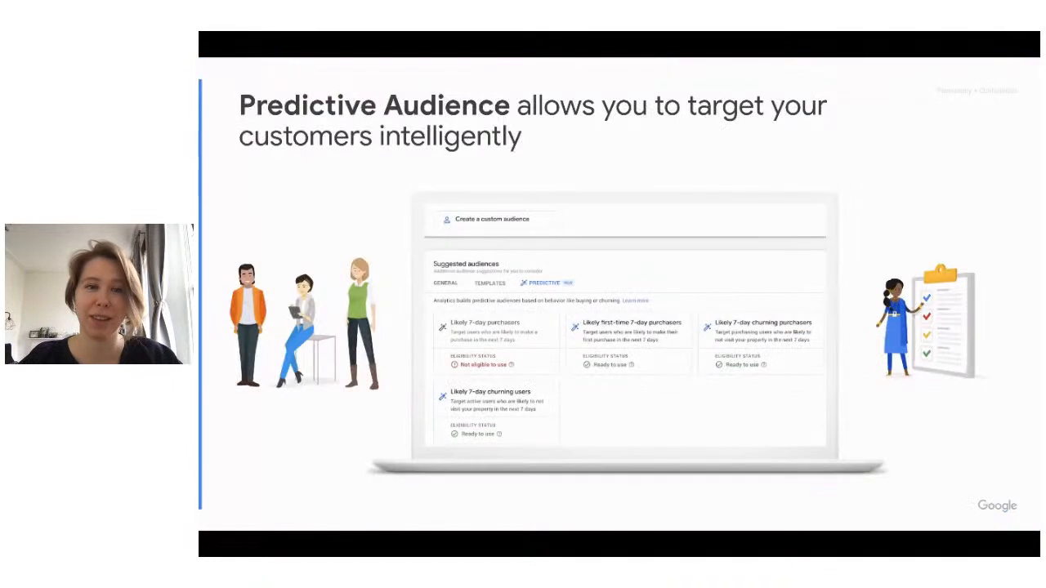